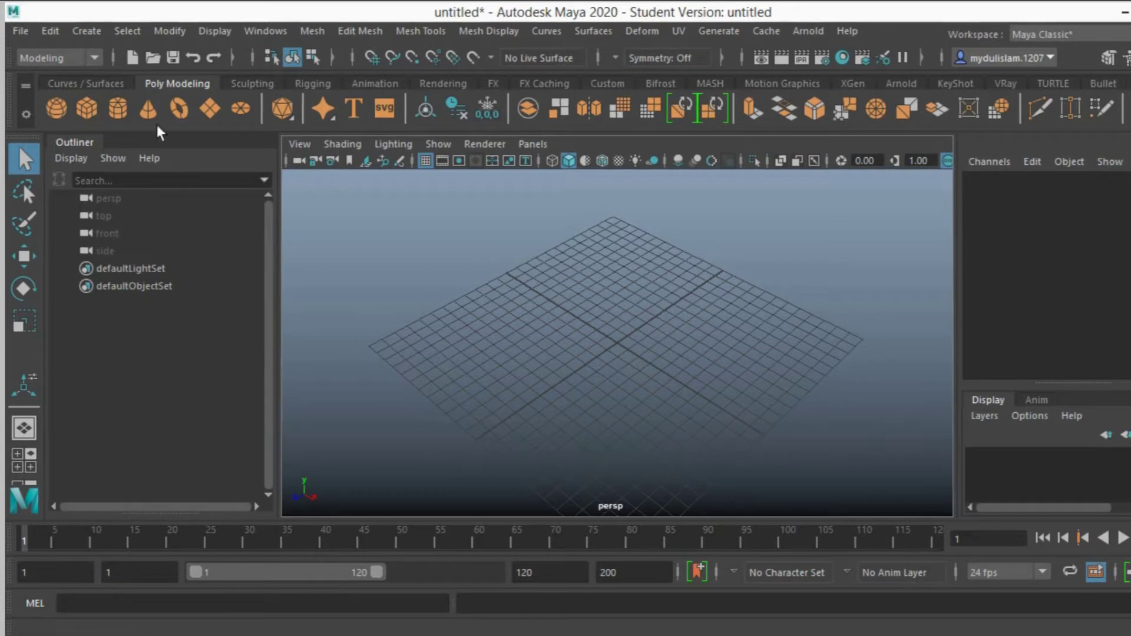
- Open character geometrycomplete.ma from the Desktop, discarding the unsaved untitled scene
{"action": "left_click", "coordinate": [21, 32]}
{"action": "left_click", "coordinate": [47, 79]}
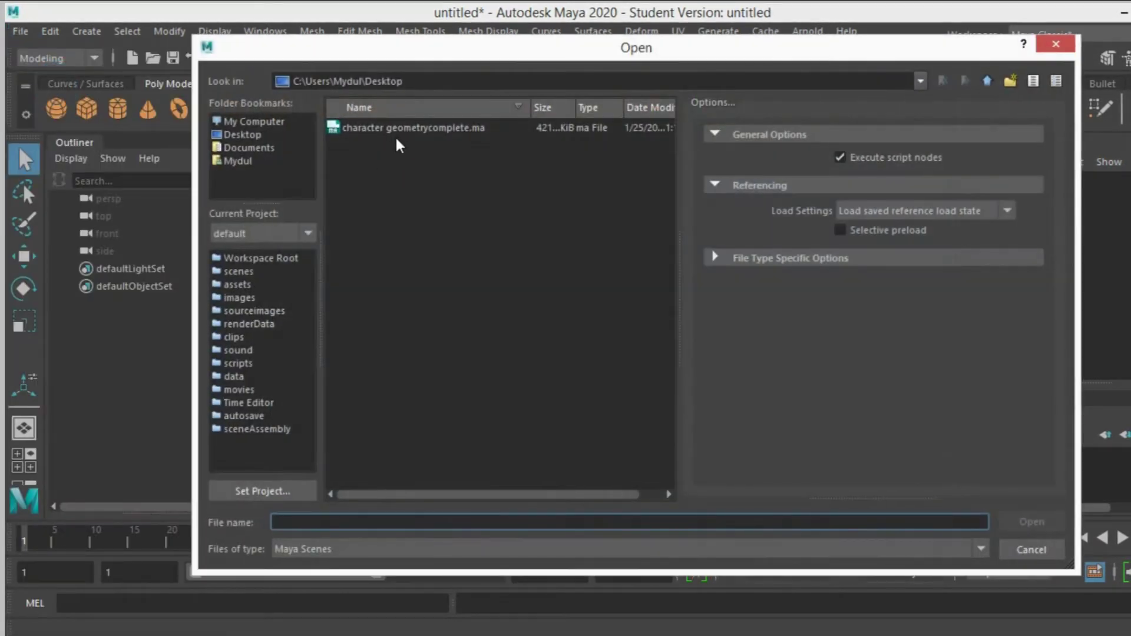
{"action": "left_click", "coordinate": [405, 129]}
{"action": "left_click", "coordinate": [1031, 522]}
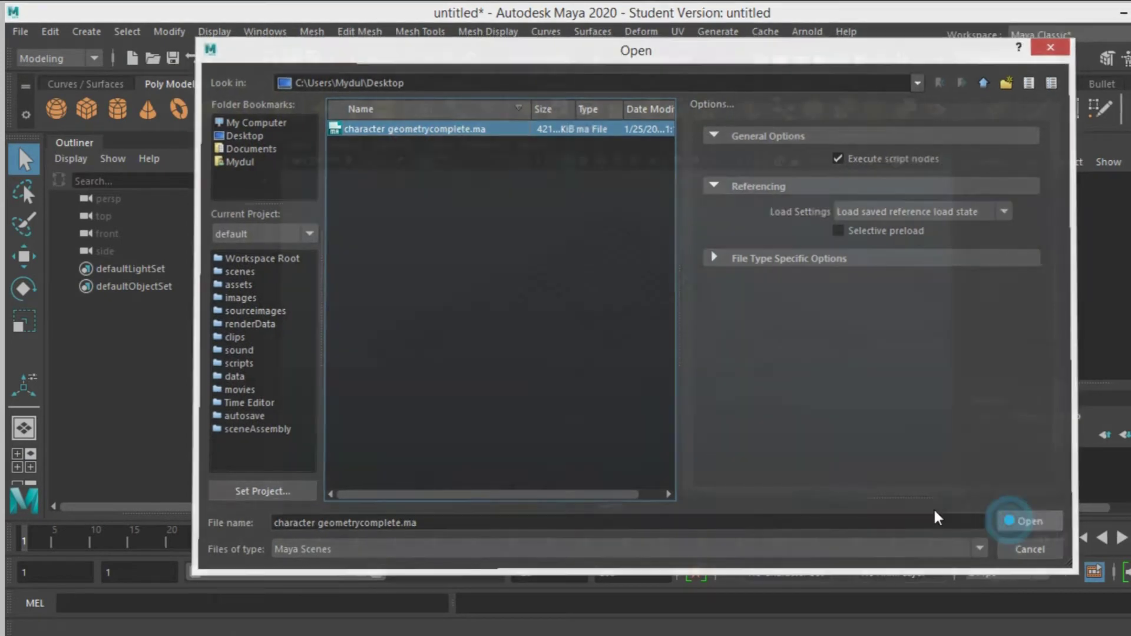
{"action": "left_click", "coordinate": [610, 330]}
{"action": "left_click", "coordinate": [580, 349]}
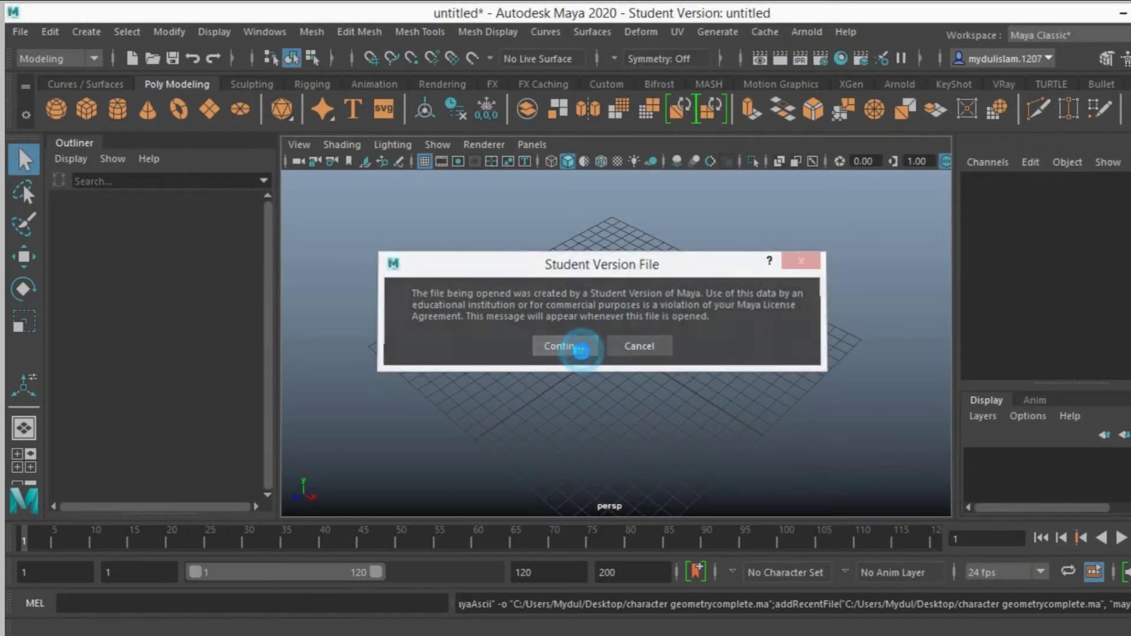
- Select all the character's parts and combine them into one mesh, pCube9
{"action": "mouse_move", "coordinate": [645, 388]}
{"action": "left_mouse_down", "text": "alt"}
{"action": "mouse_move", "coordinate": [617, 358]}
{"action": "mouse_move", "coordinate": [628, 377]}
{"action": "left_mouse_up", "text": "alt"}
{"action": "left_click_drag", "start_coordinate": [535, 289], "coordinate": [697, 475]}
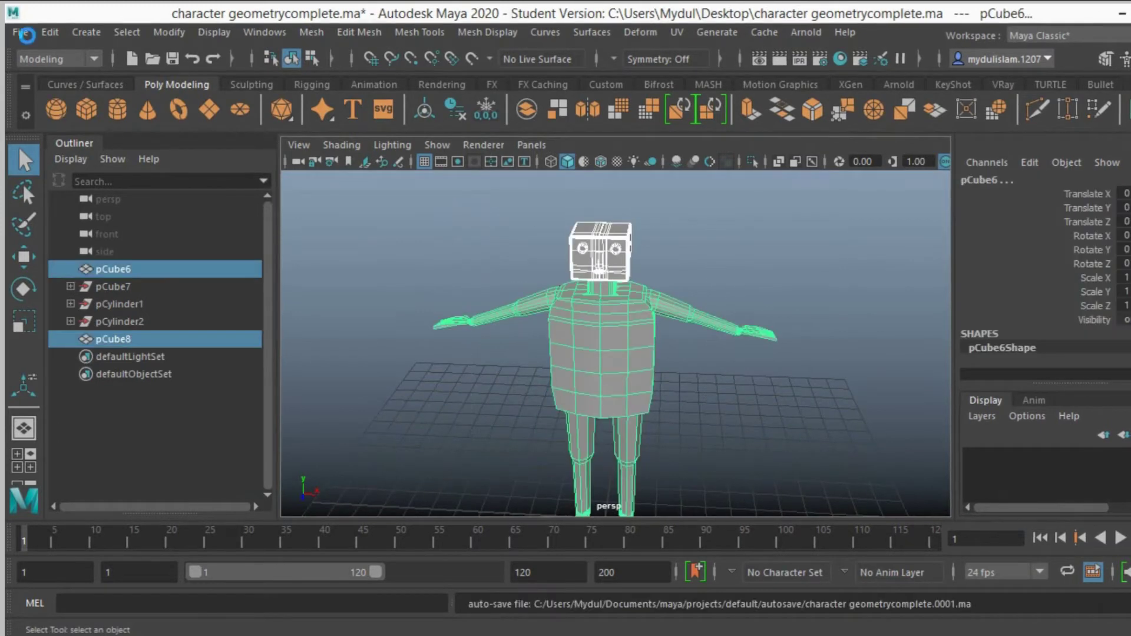
{"action": "left_click", "coordinate": [558, 346]}
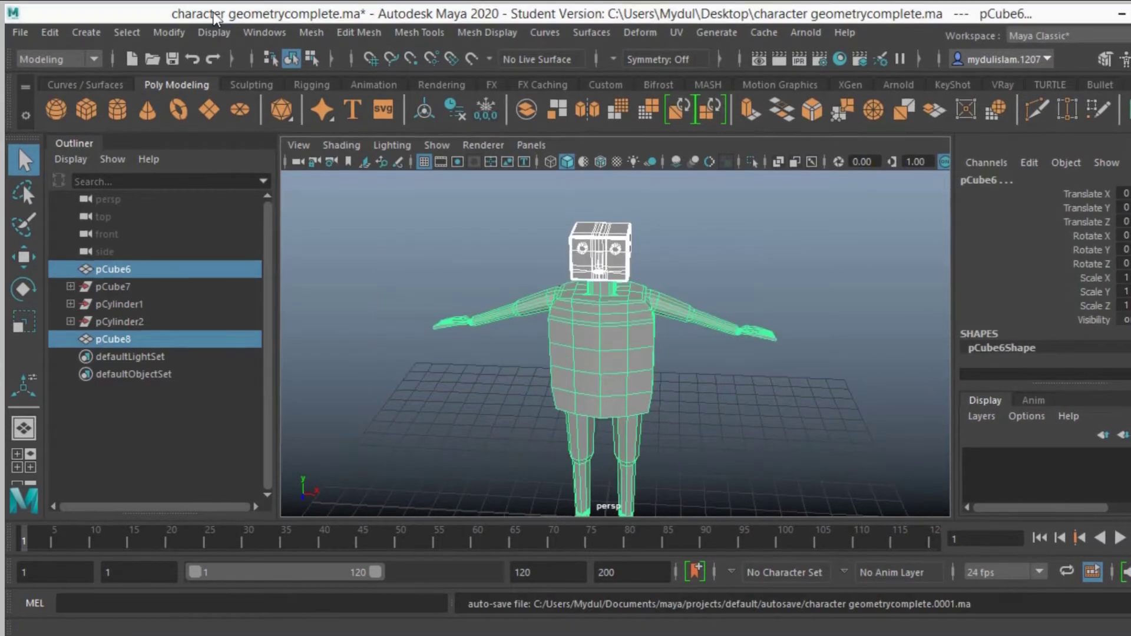
{"action": "left_click", "coordinate": [313, 34]}
{"action": "left_click", "coordinate": [339, 93]}
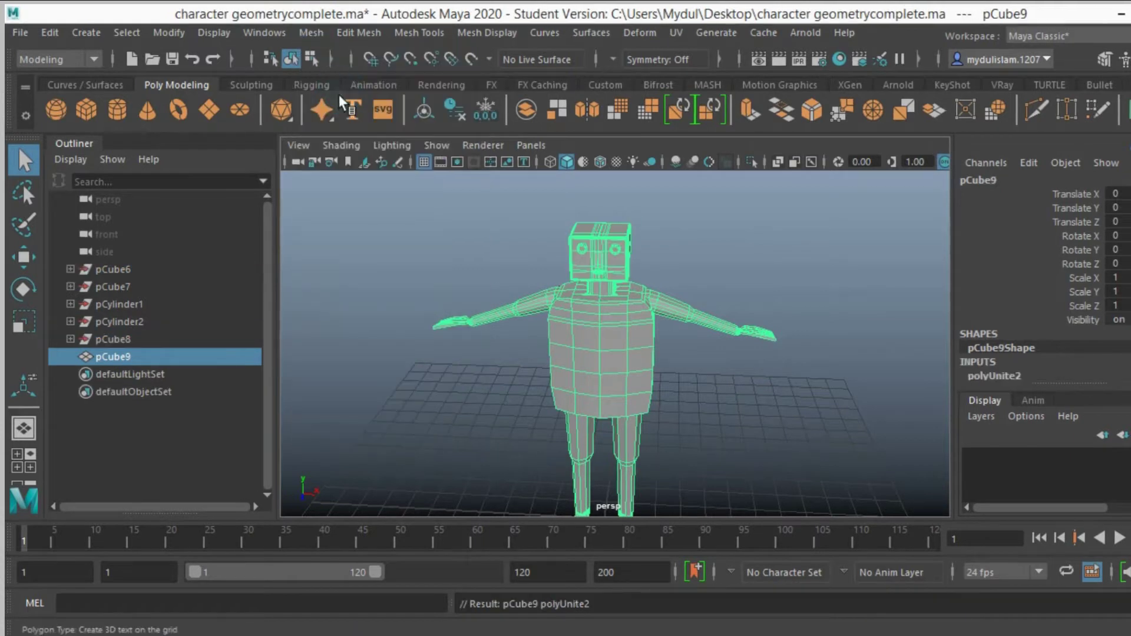
- Delete the combined mesh's construction history and freeze its transformations
{"action": "left_click", "coordinate": [53, 31]}
{"action": "mouse_move", "coordinate": [236, 238]}
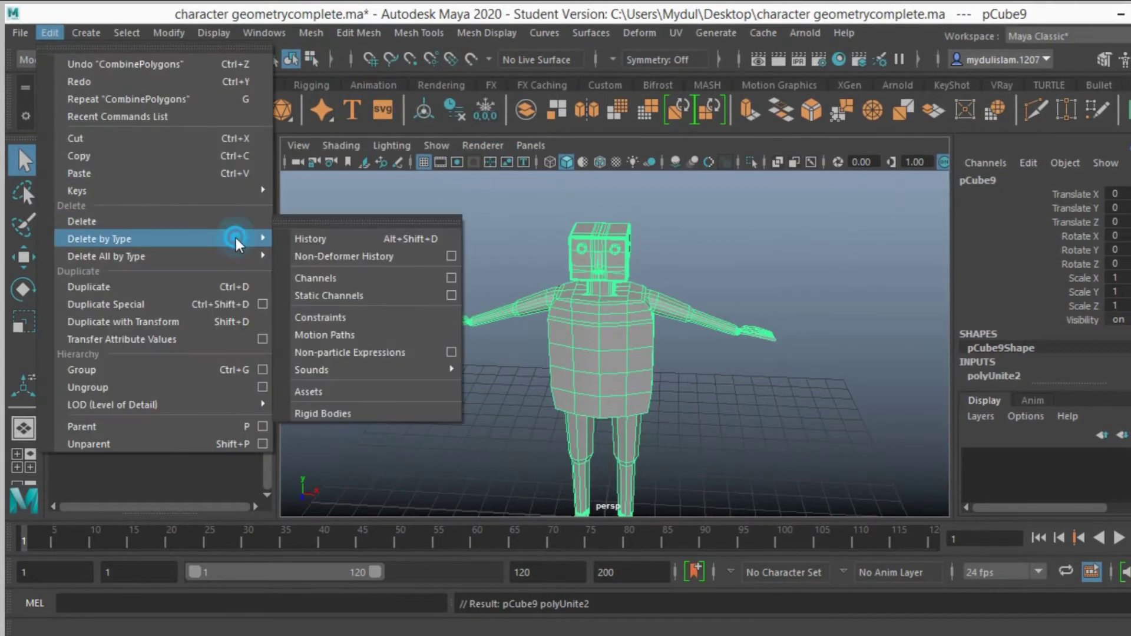
{"action": "left_click", "coordinate": [326, 239]}
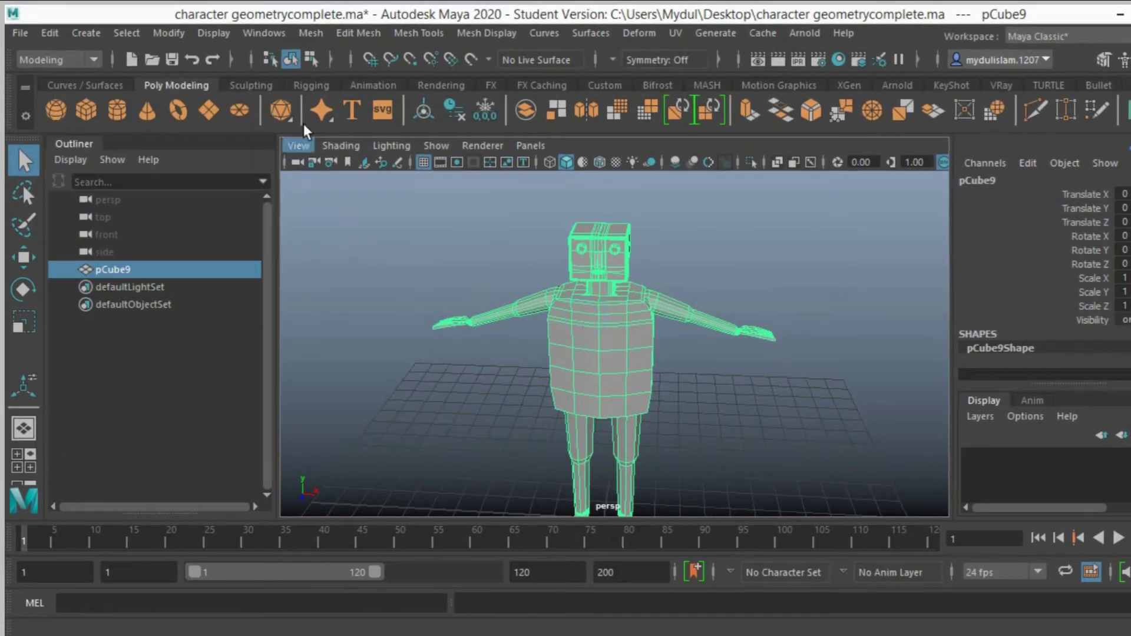
{"action": "left_click", "coordinate": [174, 32]}
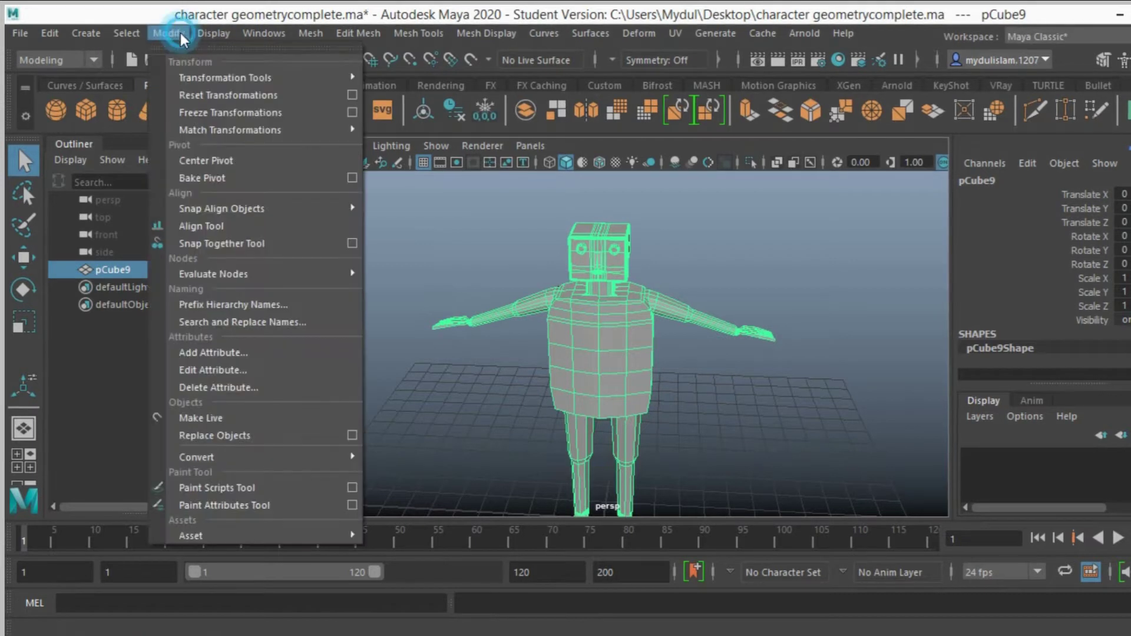
{"action": "left_click", "coordinate": [200, 112]}
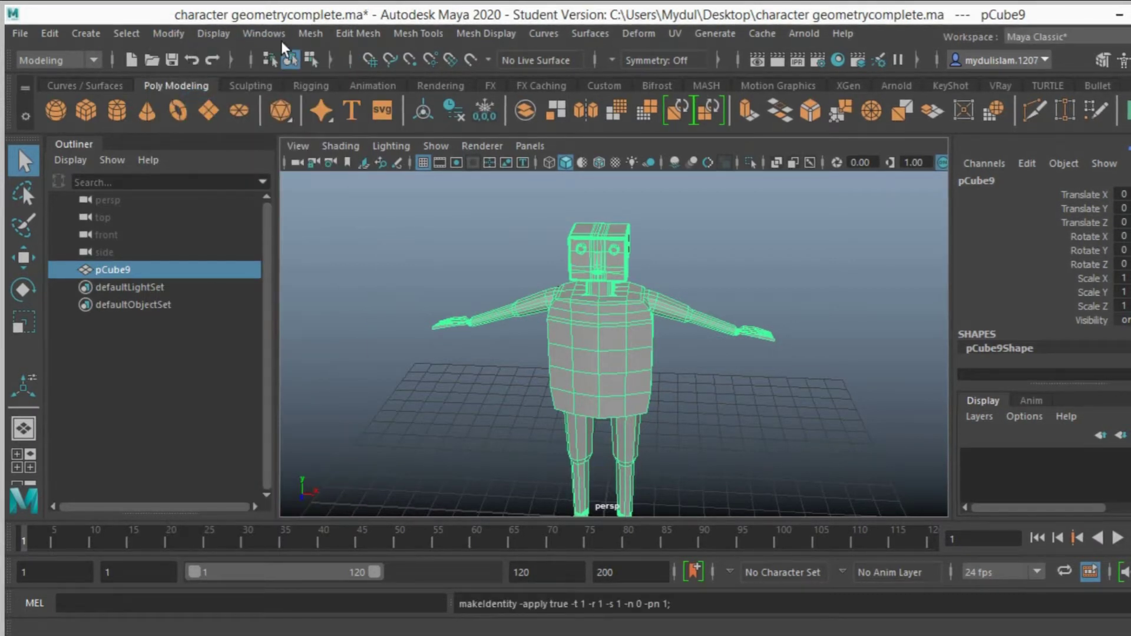
- Smooth pCube9 with 1 division level, then delete its smoothing history
{"action": "left_click", "coordinate": [306, 37]}
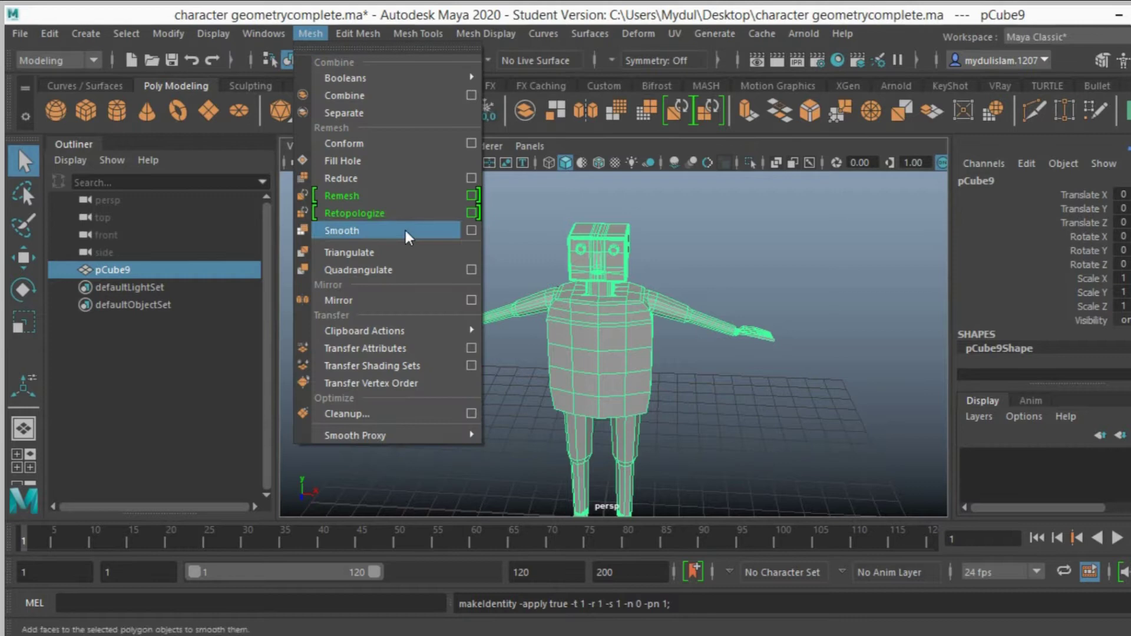
{"action": "left_click", "coordinate": [467, 230]}
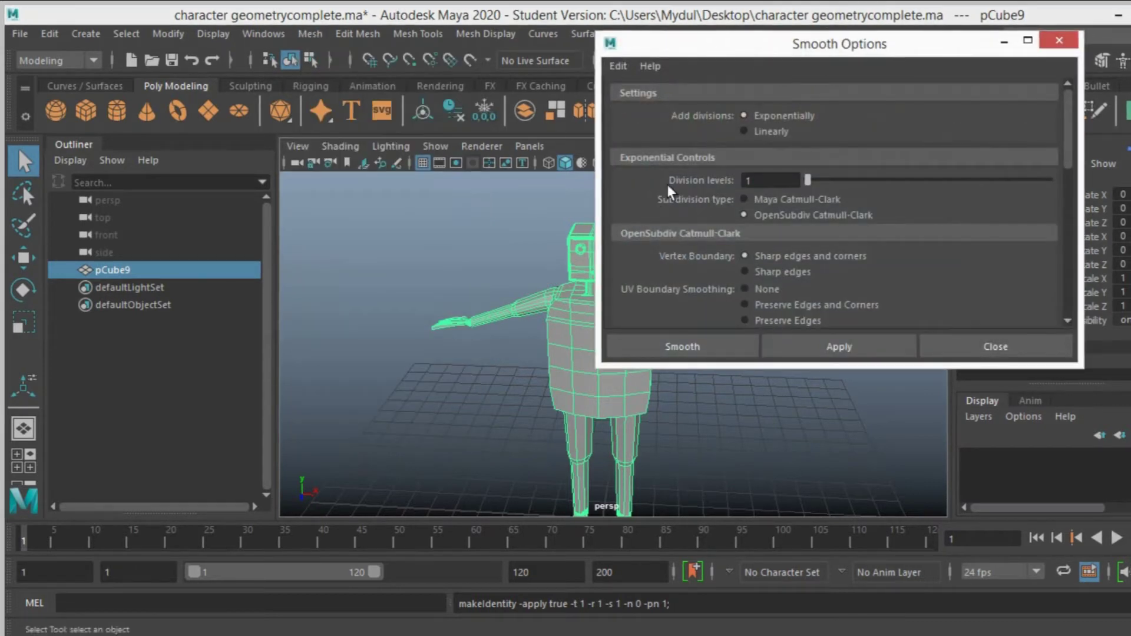
{"action": "left_click", "coordinate": [687, 346]}
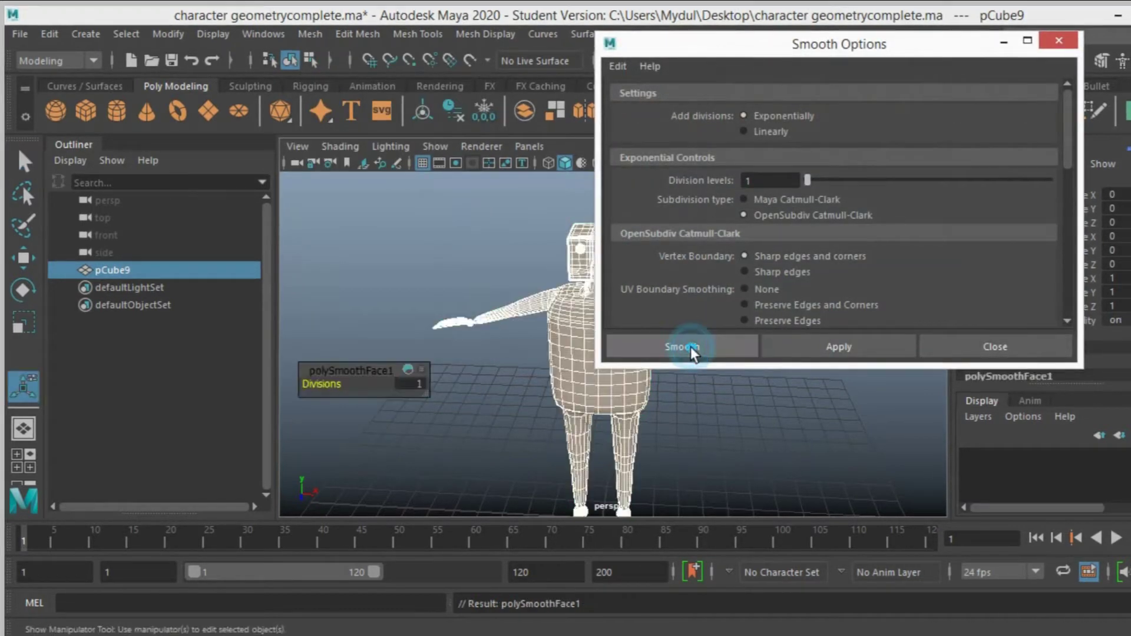
{"action": "left_click", "coordinate": [638, 323]}
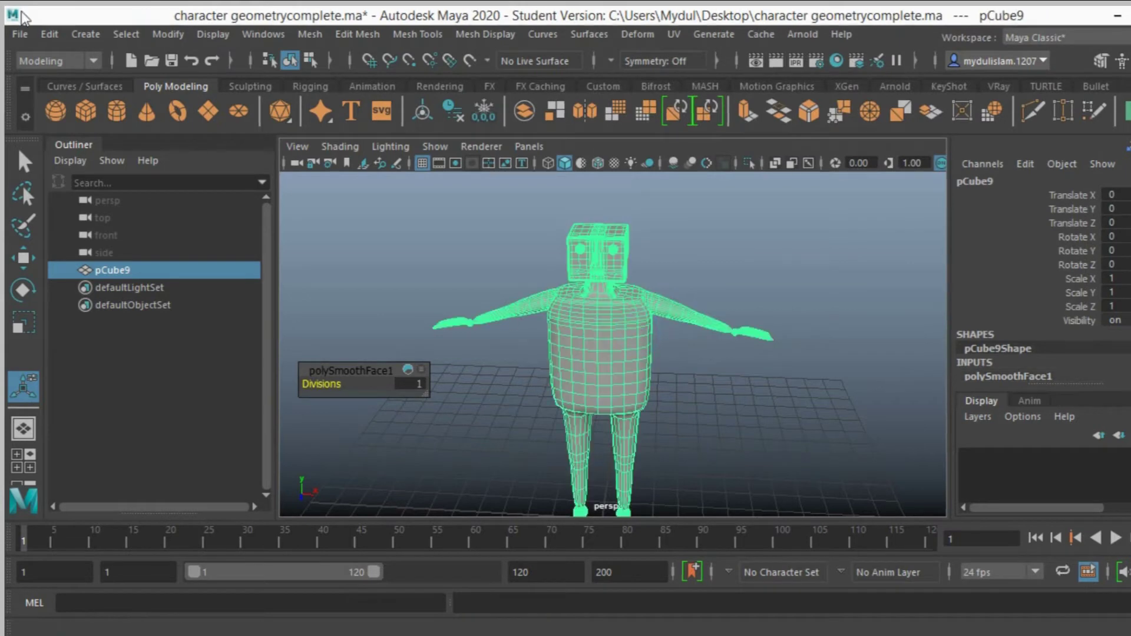
{"action": "left_click", "coordinate": [41, 43]}
{"action": "mouse_move", "coordinate": [228, 239]}
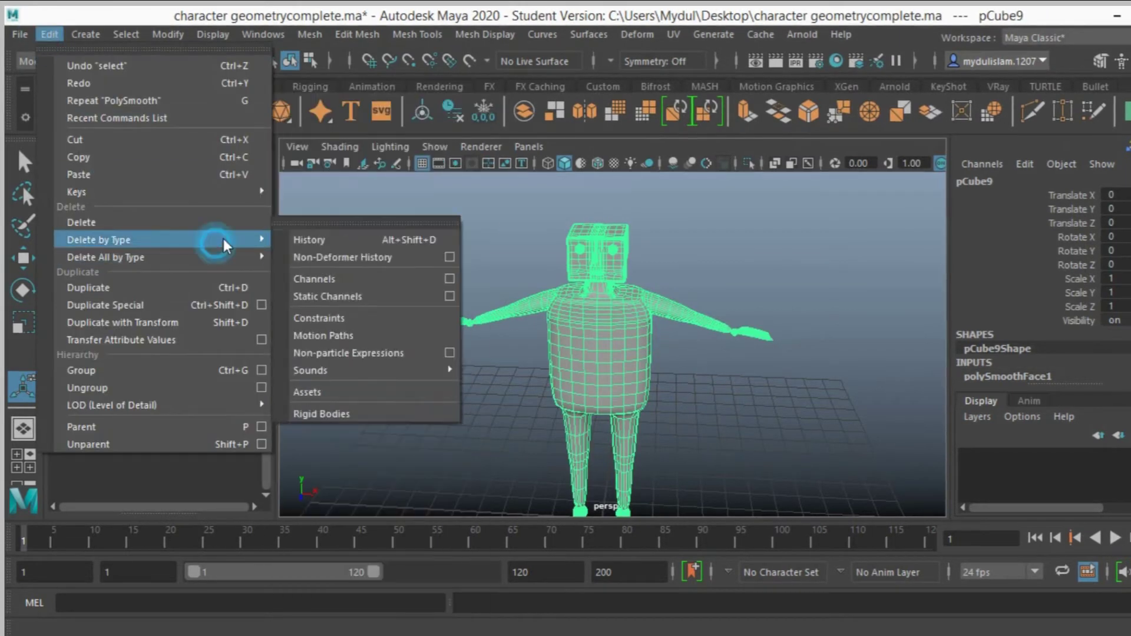
{"action": "left_click", "coordinate": [304, 244]}
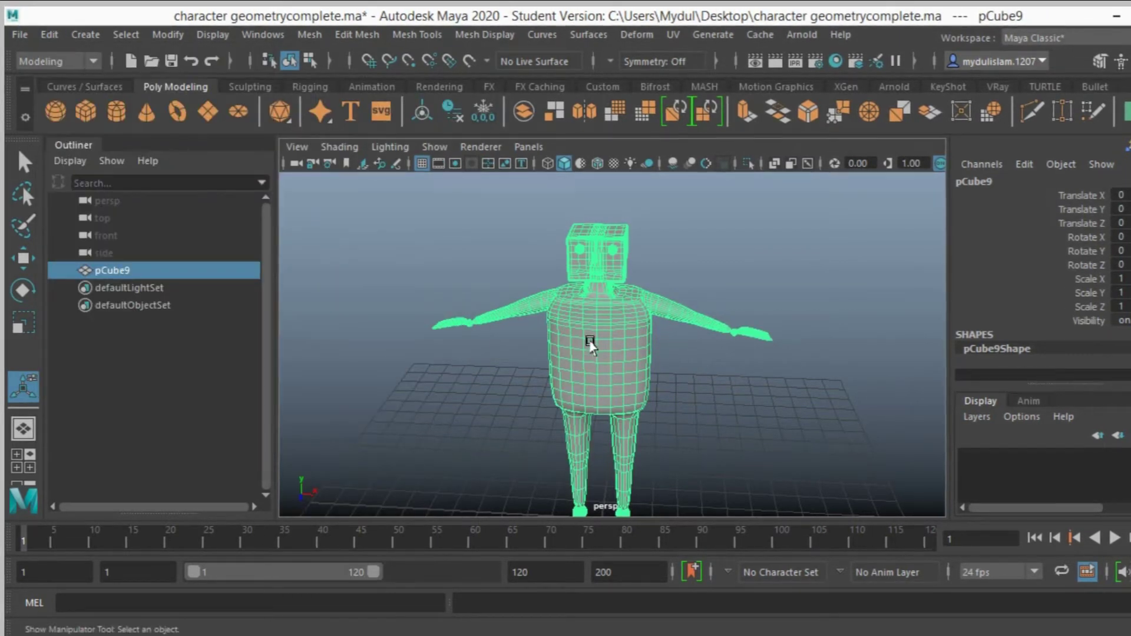
{"action": "mouse_move", "coordinate": [591, 345]}
{"action": "left_mouse_down", "text": "alt"}
{"action": "mouse_move", "coordinate": [573, 323]}
{"action": "mouse_move", "coordinate": [593, 330]}
{"action": "left_mouse_up", "text": "alt"}
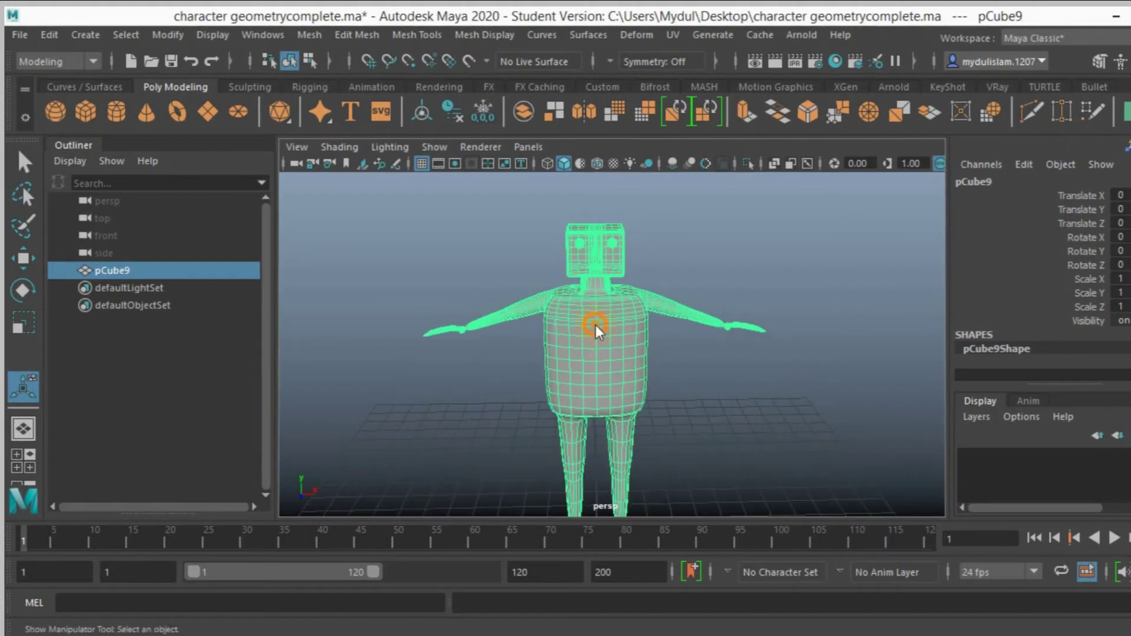
- Assign a new Phong E material, phongE1, to pCube9 and set its colour to yellow
{"action": "right_click_drag", "start_coordinate": [595, 324], "coordinate": [582, 621]}
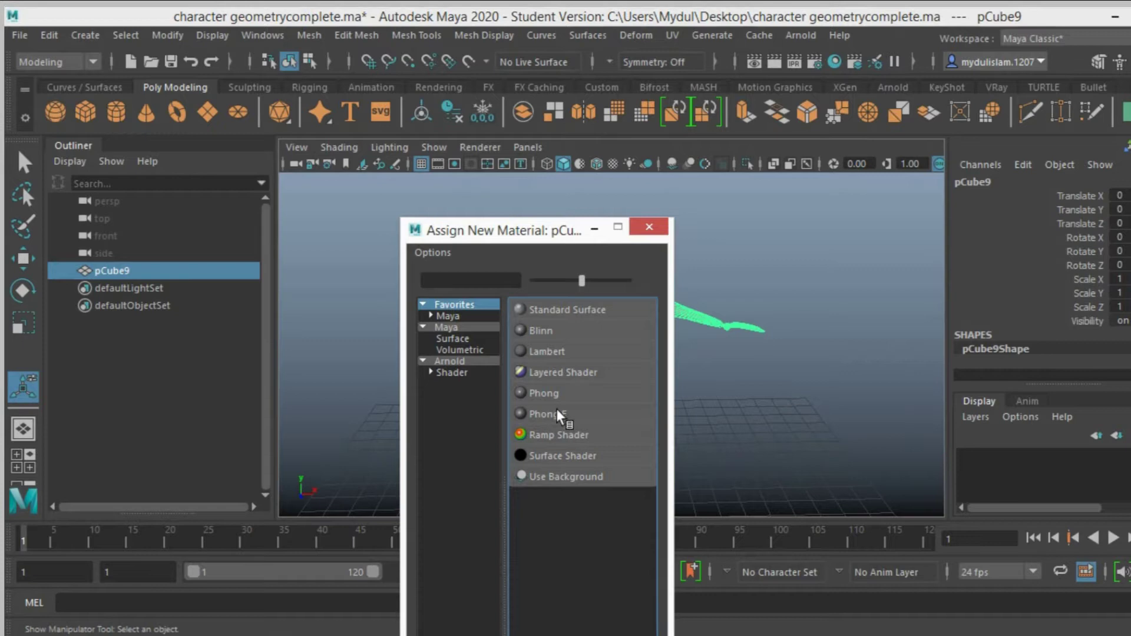
{"action": "left_click", "coordinate": [557, 412]}
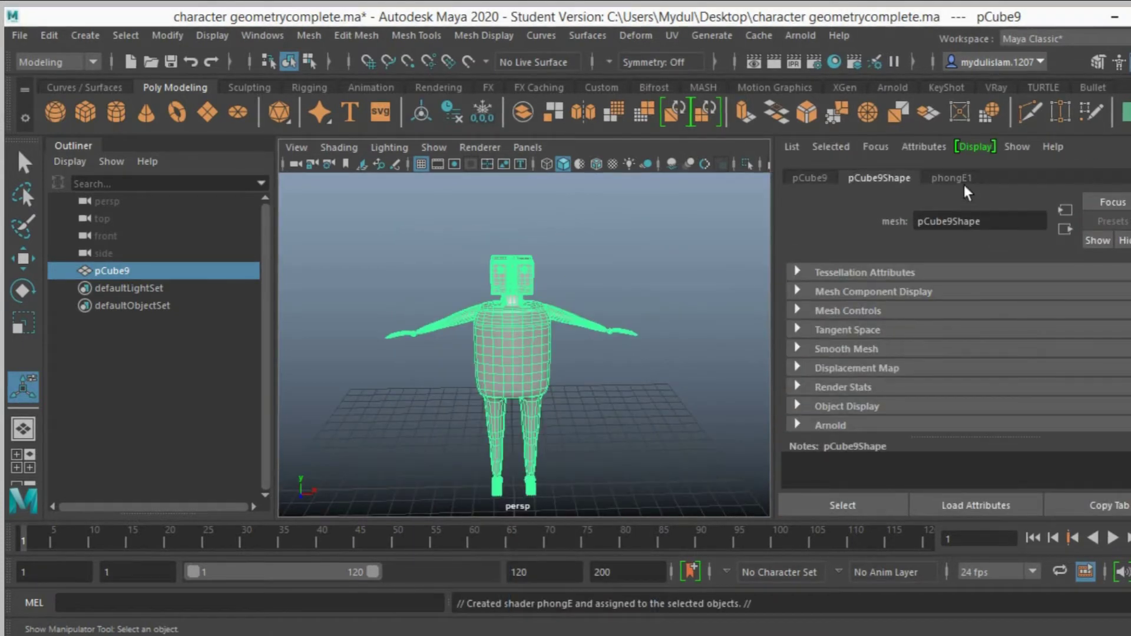
{"action": "left_click", "coordinate": [964, 184]}
{"action": "left_click", "coordinate": [952, 373]}
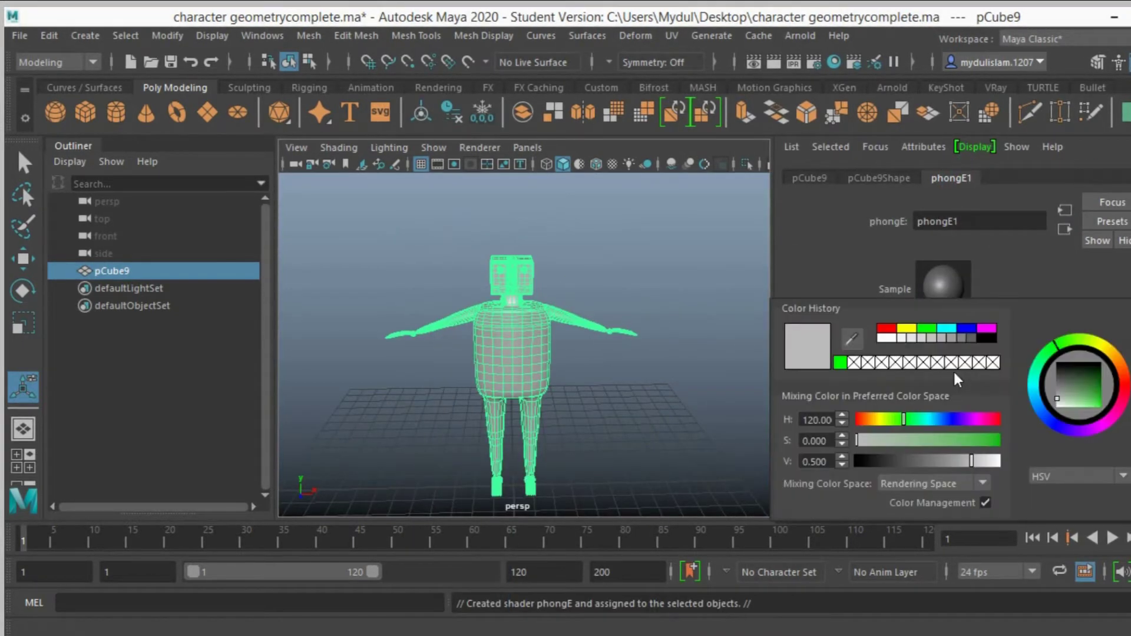
{"action": "left_click", "coordinate": [907, 328]}
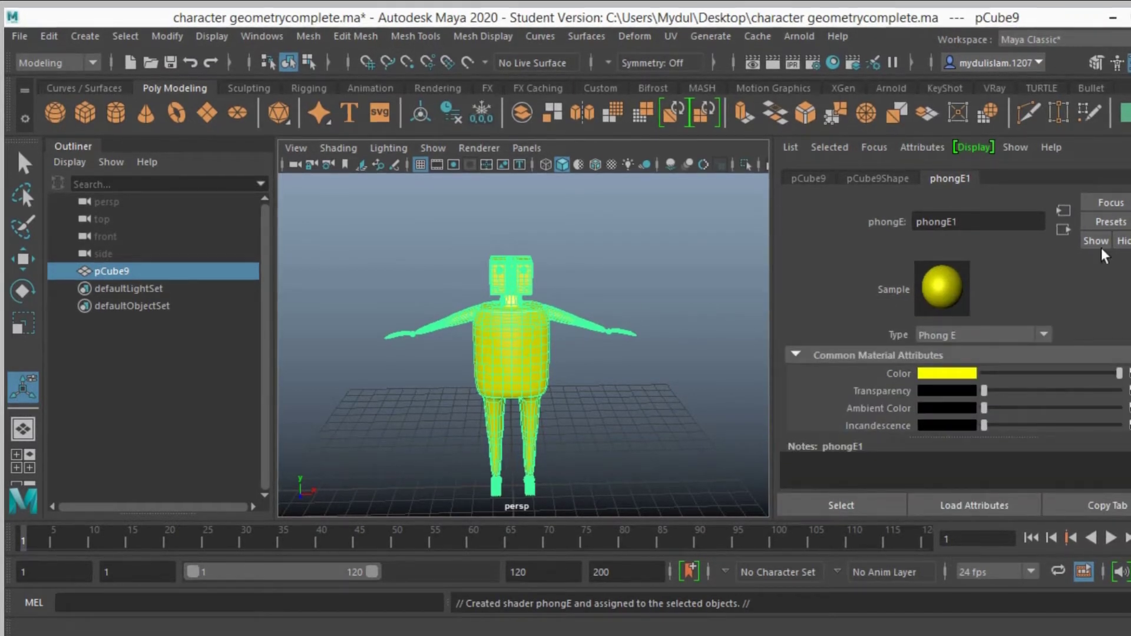
{"action": "left_click_drag", "start_coordinate": [616, 304], "coordinate": [530, 361], "text": "alt"}
{"action": "middle_click_drag", "start_coordinate": [530, 361], "coordinate": [540, 342], "text": "alt"}
{"action": "left_click_drag", "start_coordinate": [540, 342], "coordinate": [569, 345], "text": "alt"}
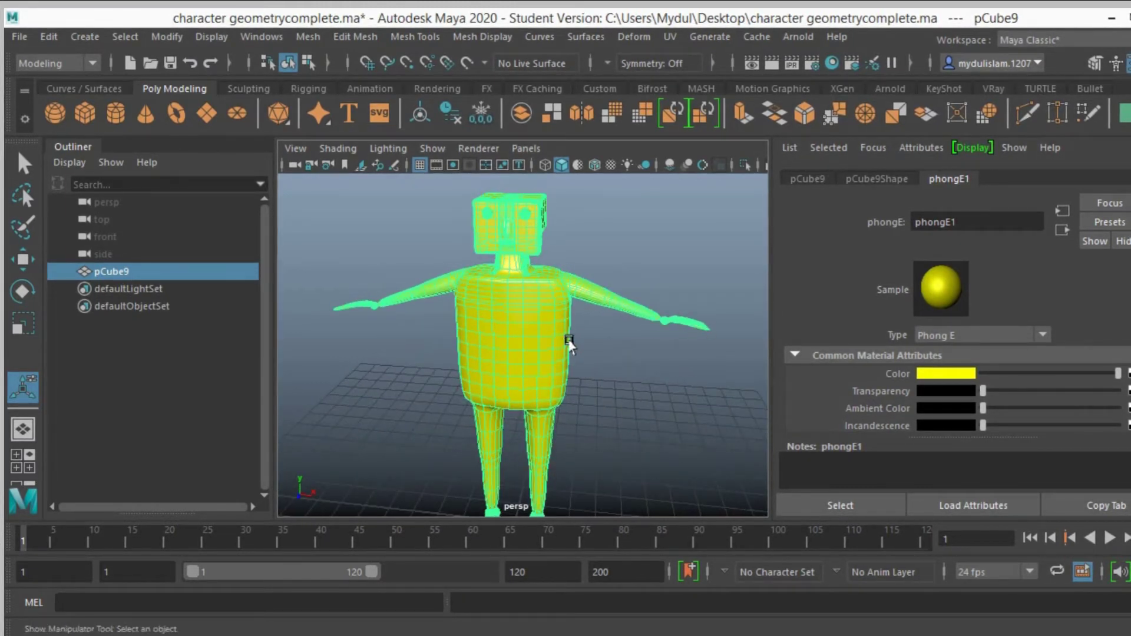
- Switch to the FX menu set and create a MASH network from the character
{"action": "left_click", "coordinate": [621, 363]}
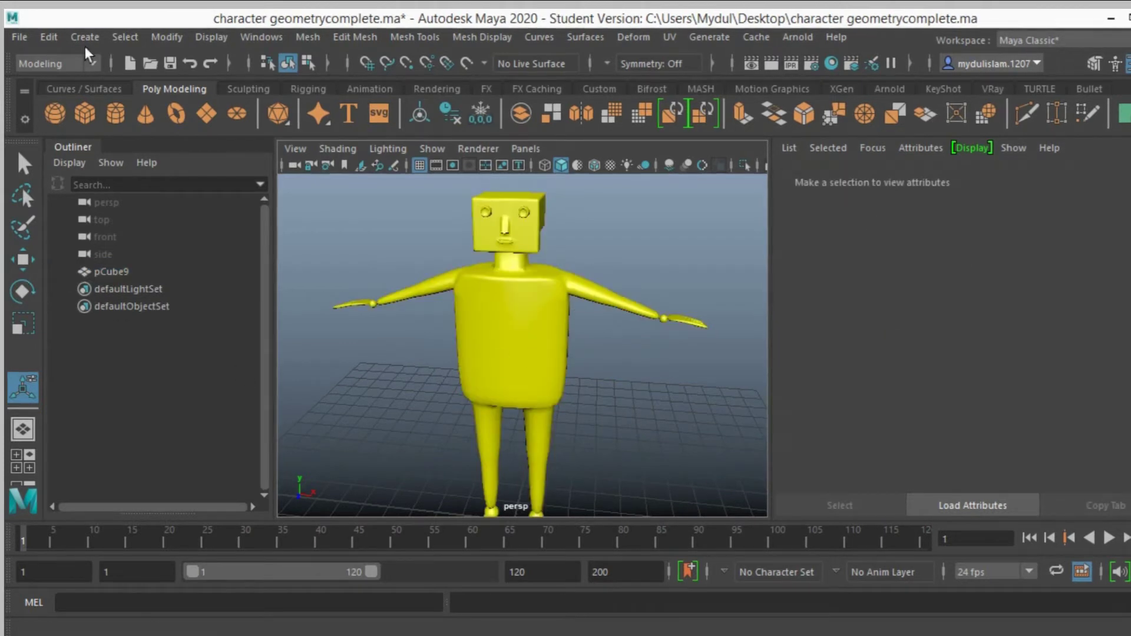
{"action": "left_click", "coordinate": [91, 64]}
{"action": "left_click", "coordinate": [53, 134]}
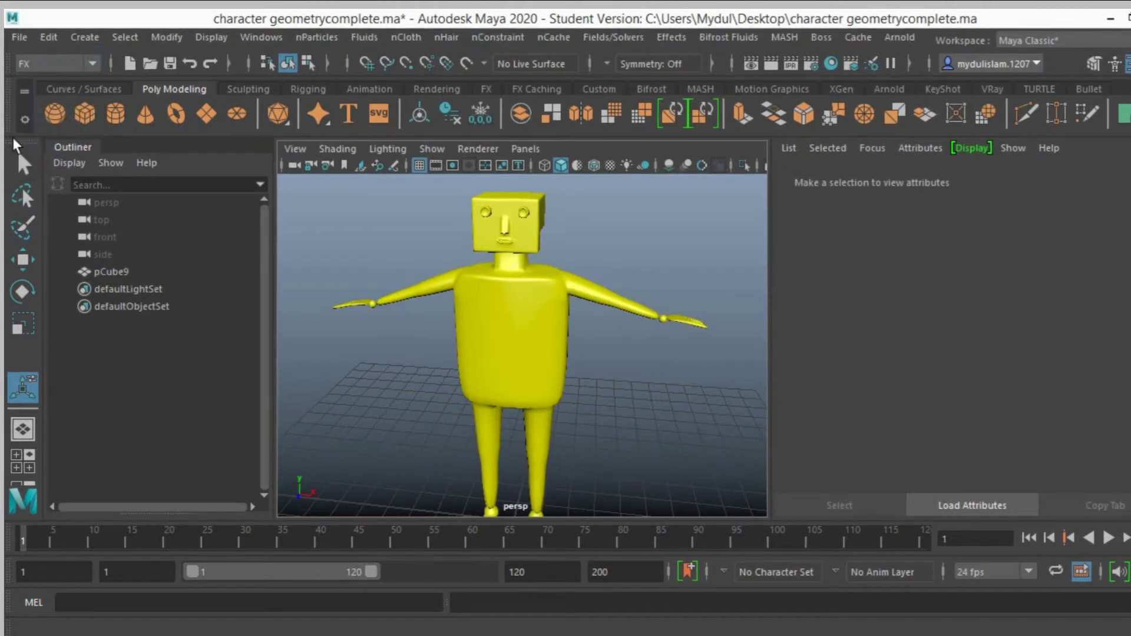
{"action": "left_click", "coordinate": [772, 37]}
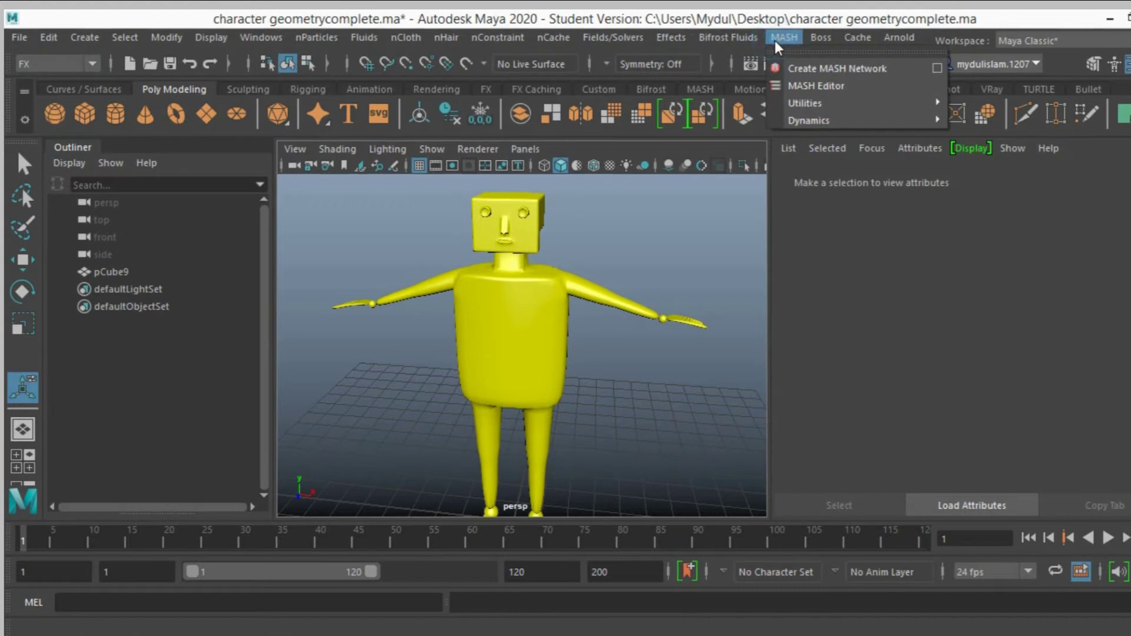
{"action": "left_click", "coordinate": [806, 69]}
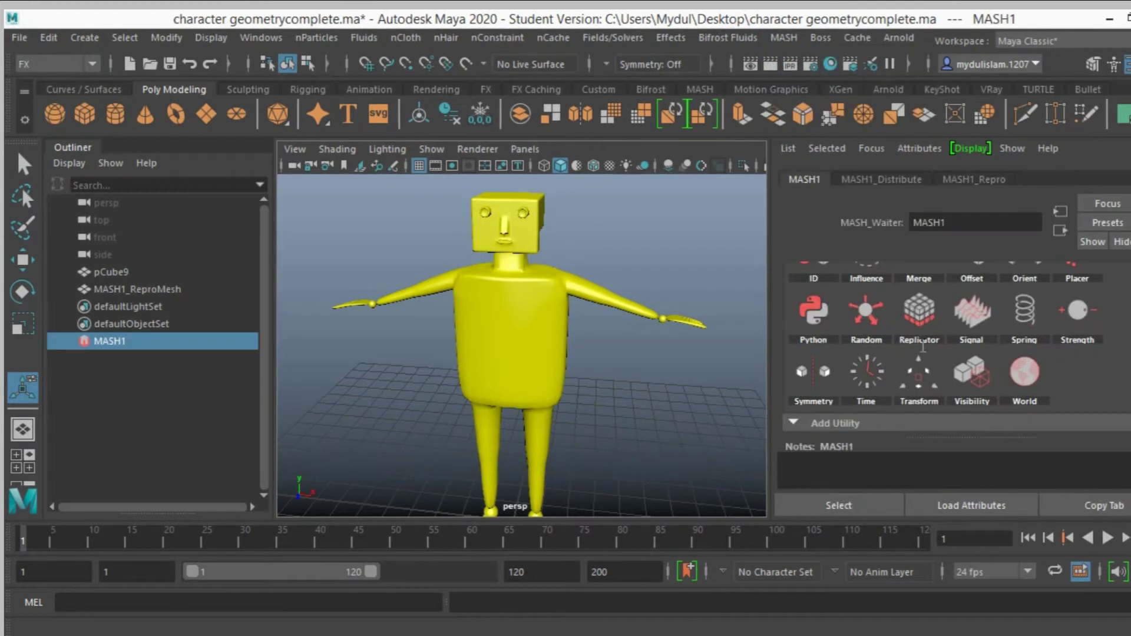
- Add an Explode node to MASH1 and connect pCube9 as its Exploding Mesh
{"action": "scroll", "coordinate": [876, 298], "scroll_direction": "up", "scroll_amount": 2}
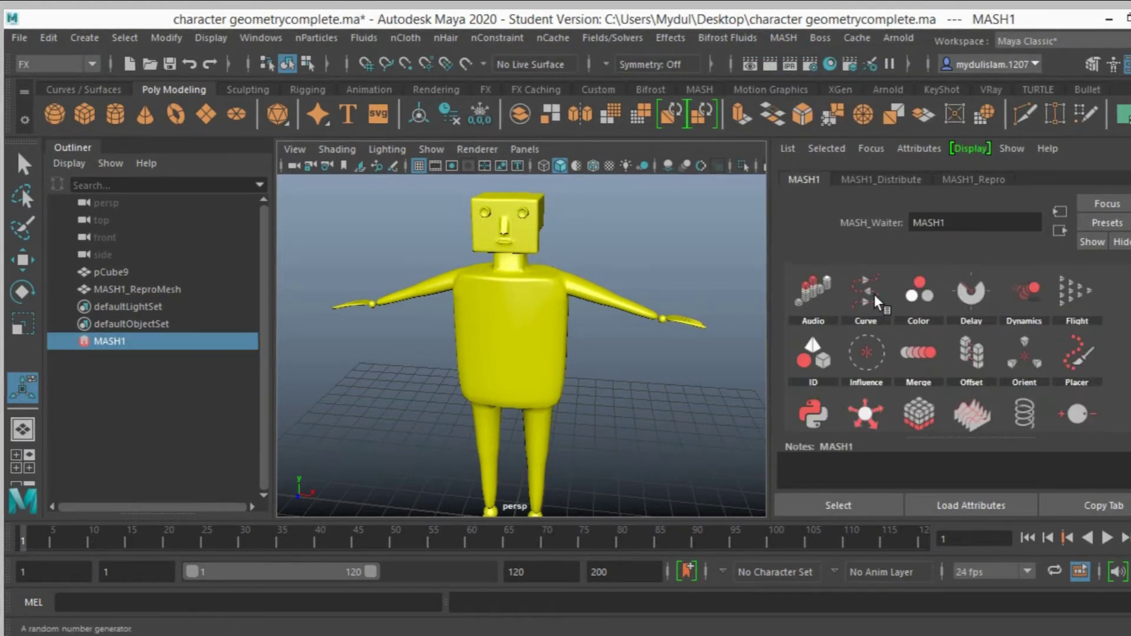
{"action": "scroll", "coordinate": [875, 294], "scroll_direction": "up", "scroll_amount": 1}
{"action": "scroll", "coordinate": [870, 314], "scroll_direction": "down", "scroll_amount": 4}
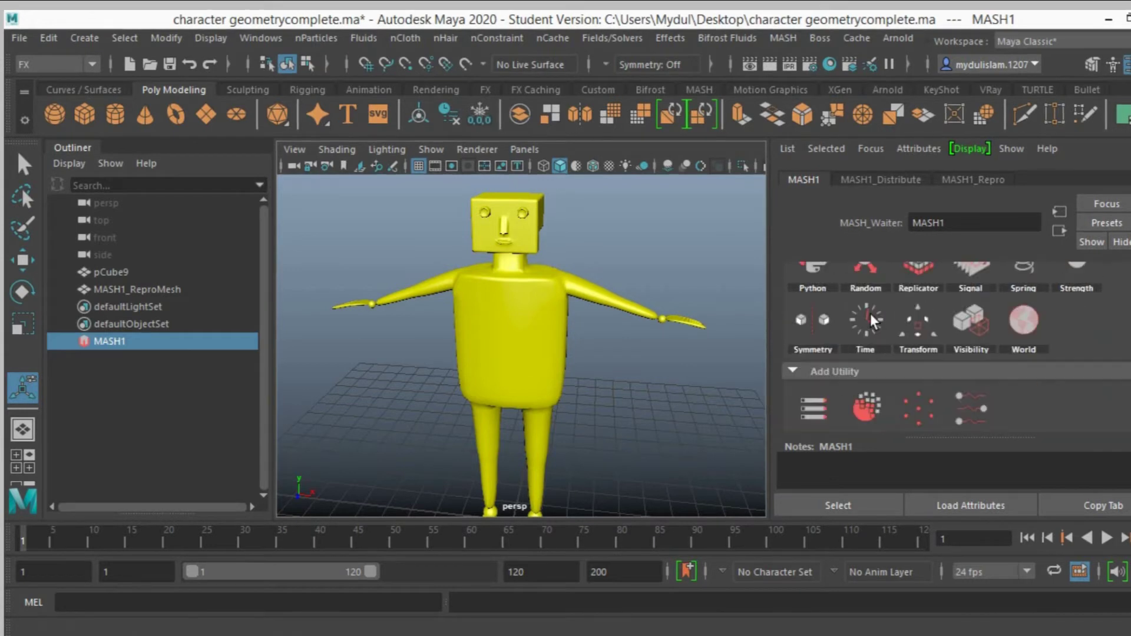
{"action": "scroll", "coordinate": [871, 314], "scroll_direction": "down", "scroll_amount": 1}
{"action": "scroll", "coordinate": [813, 325], "scroll_direction": "down", "scroll_amount": 1}
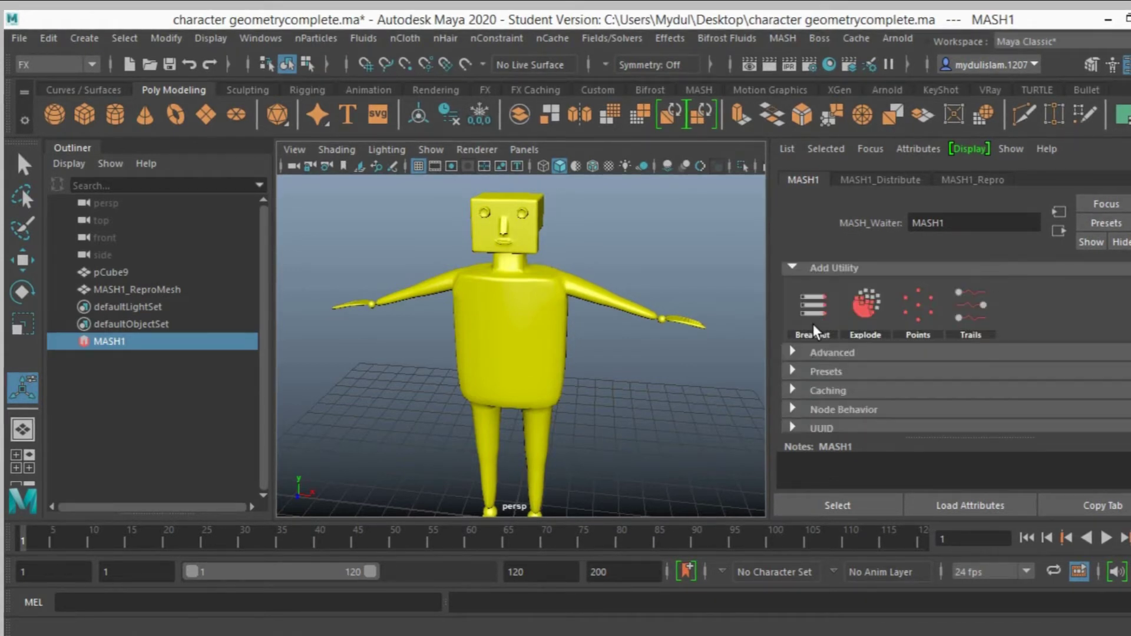
{"action": "scroll", "coordinate": [813, 325], "scroll_direction": "up", "scroll_amount": 1}
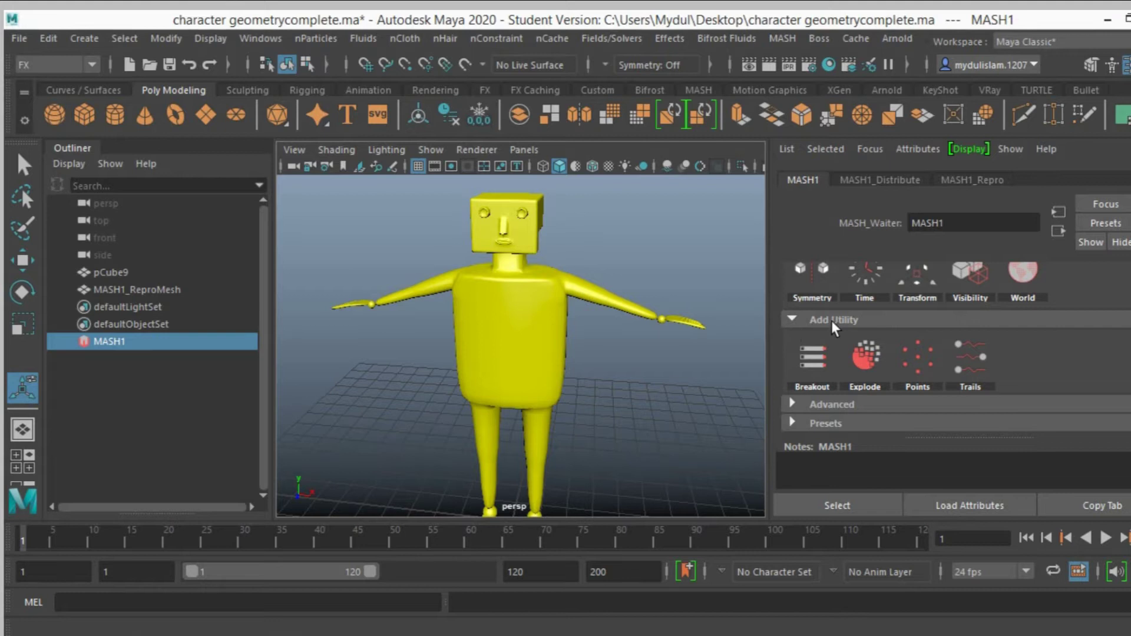
{"action": "scroll", "coordinate": [859, 323], "scroll_direction": "down", "scroll_amount": 1}
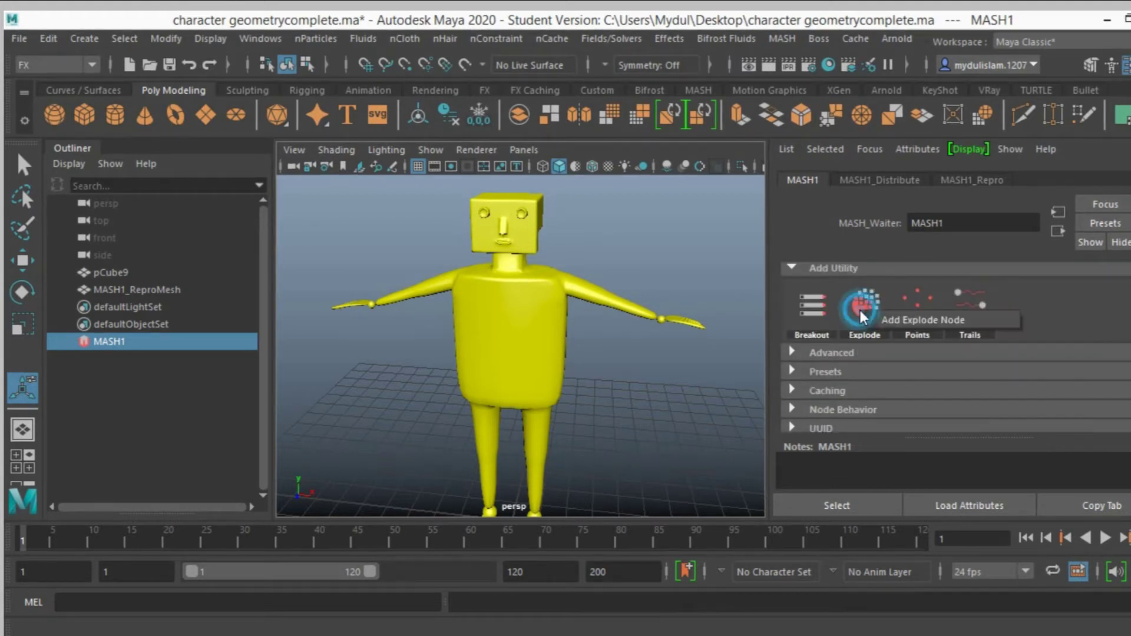
{"action": "left_click", "coordinate": [860, 310]}
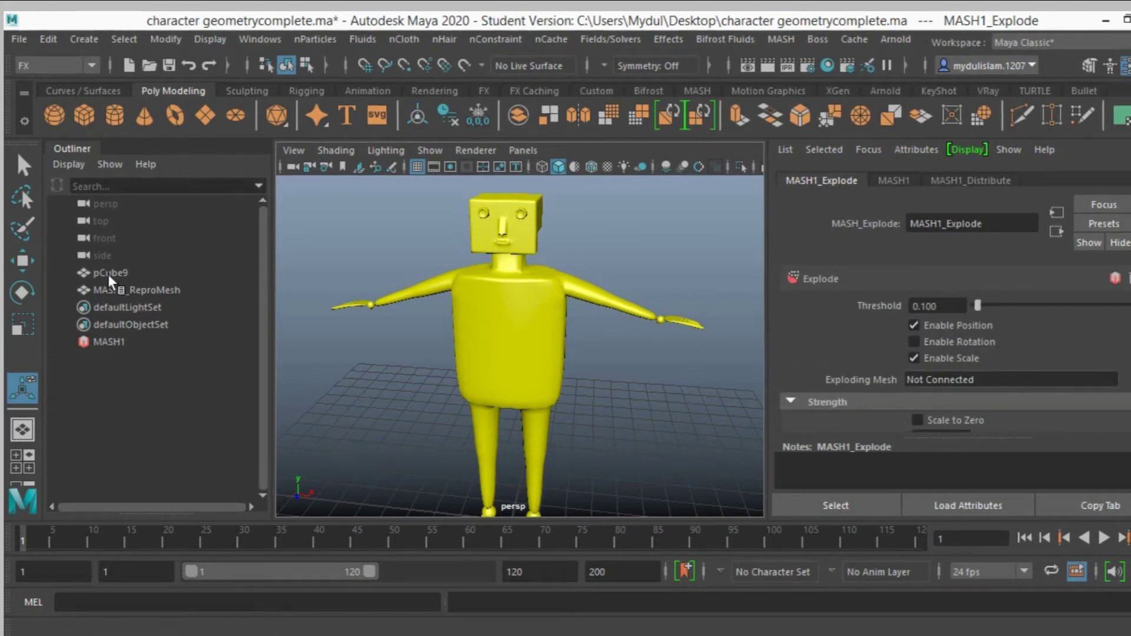
{"action": "middle_click_drag", "start_coordinate": [104, 271], "coordinate": [925, 379]}
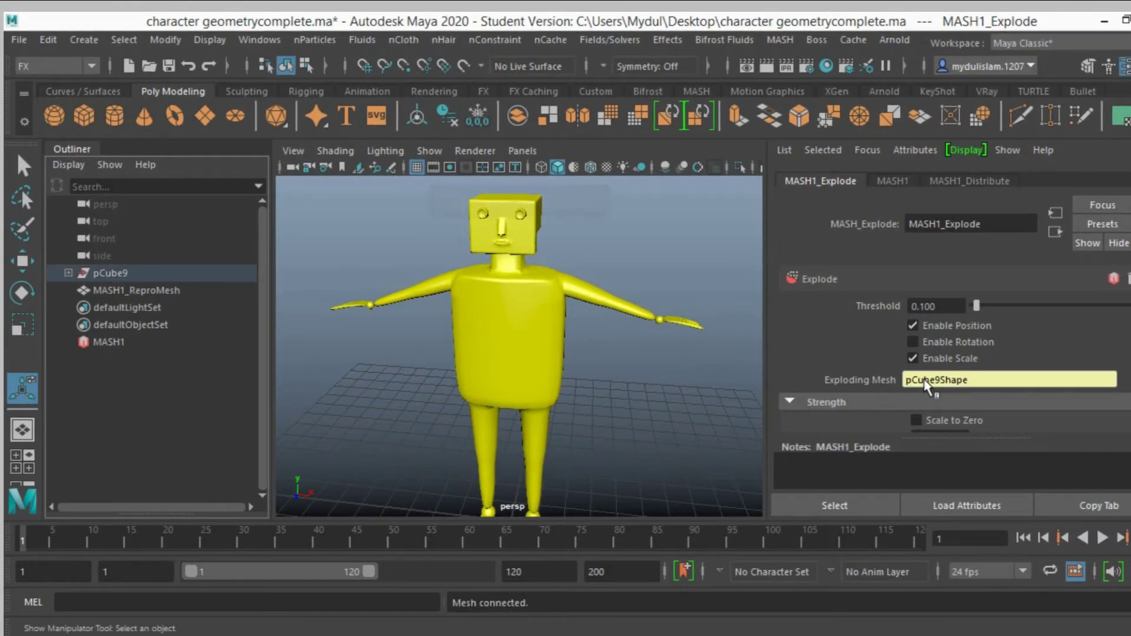
{"action": "left_click_drag", "start_coordinate": [523, 335], "coordinate": [636, 374], "text": "alt"}
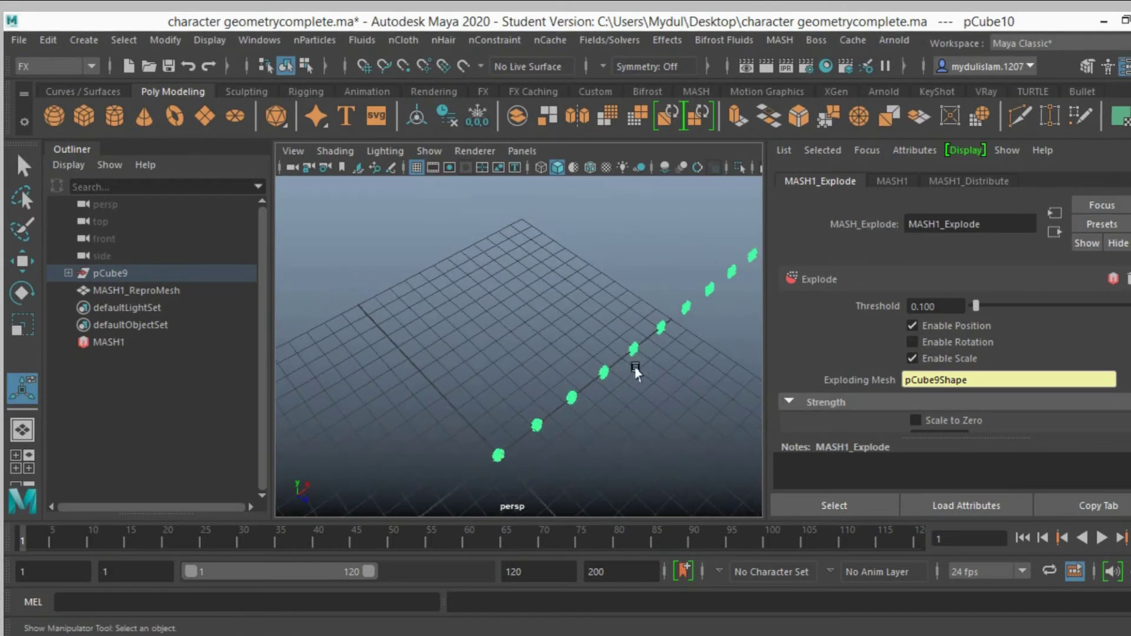
- Set MASH1_Distribute to Radial distribution with 80 points and radius 4
{"action": "left_click", "coordinate": [968, 182]}
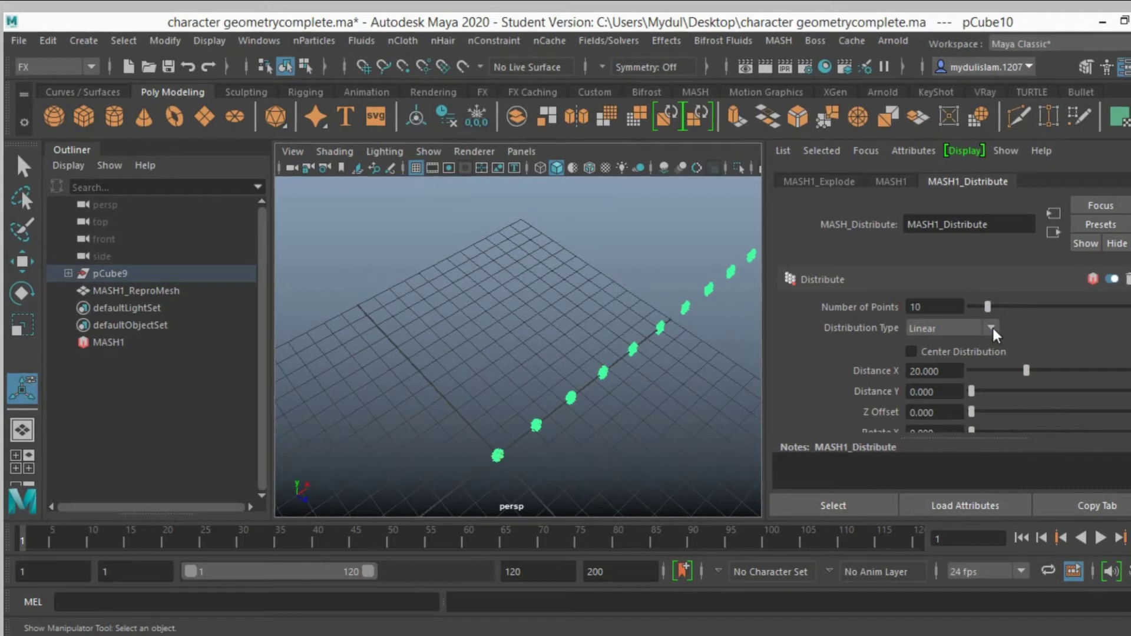
{"action": "left_click", "coordinate": [992, 327]}
{"action": "left_click", "coordinate": [968, 361]}
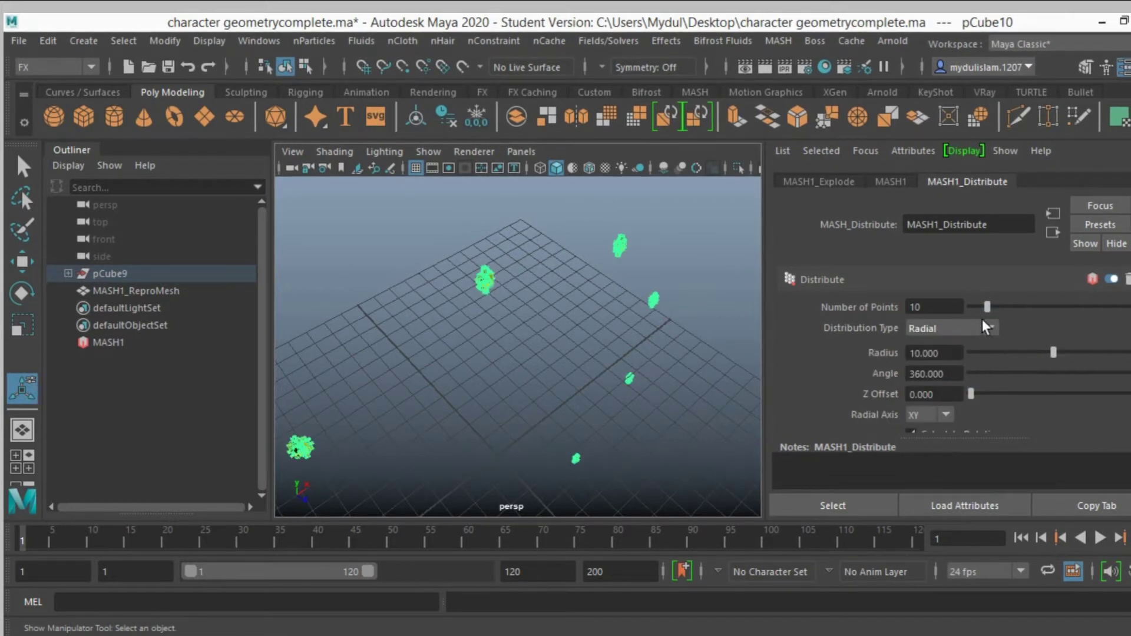
{"action": "double_click", "coordinate": [938, 306]}
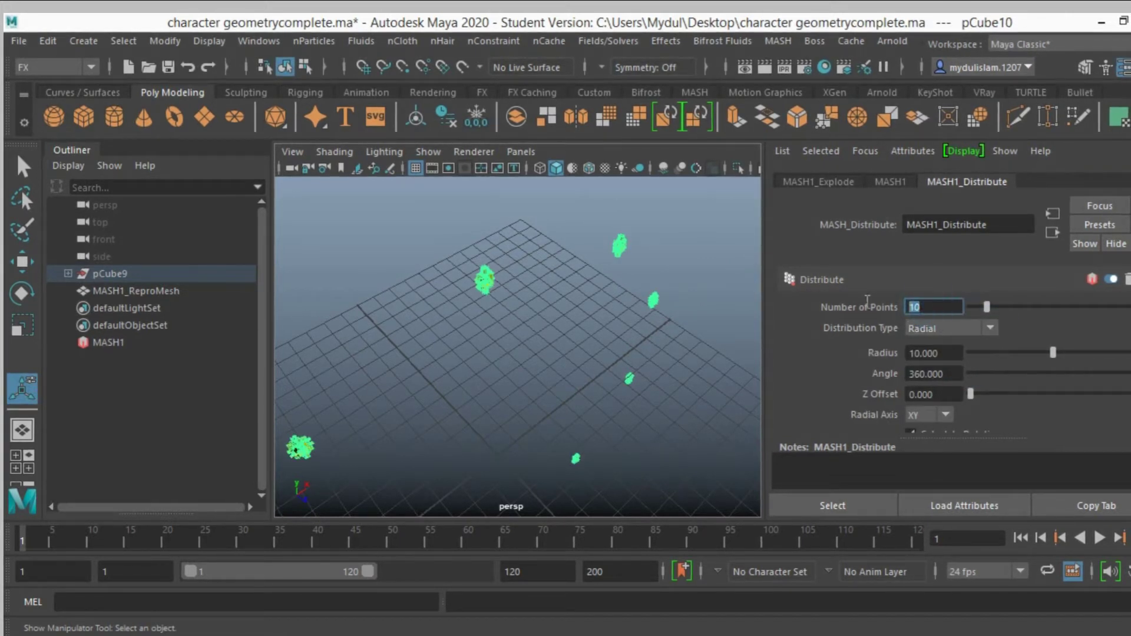
{"action": "type", "text": "8"}
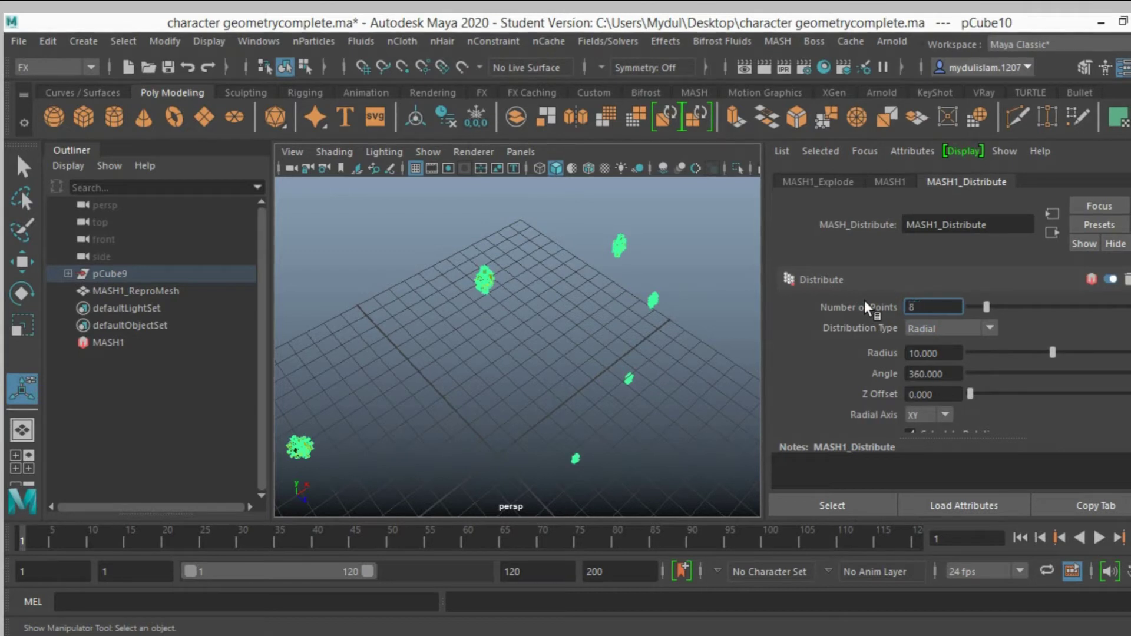
{"action": "type", "text": "0"}
{"action": "key", "text": "Return"}
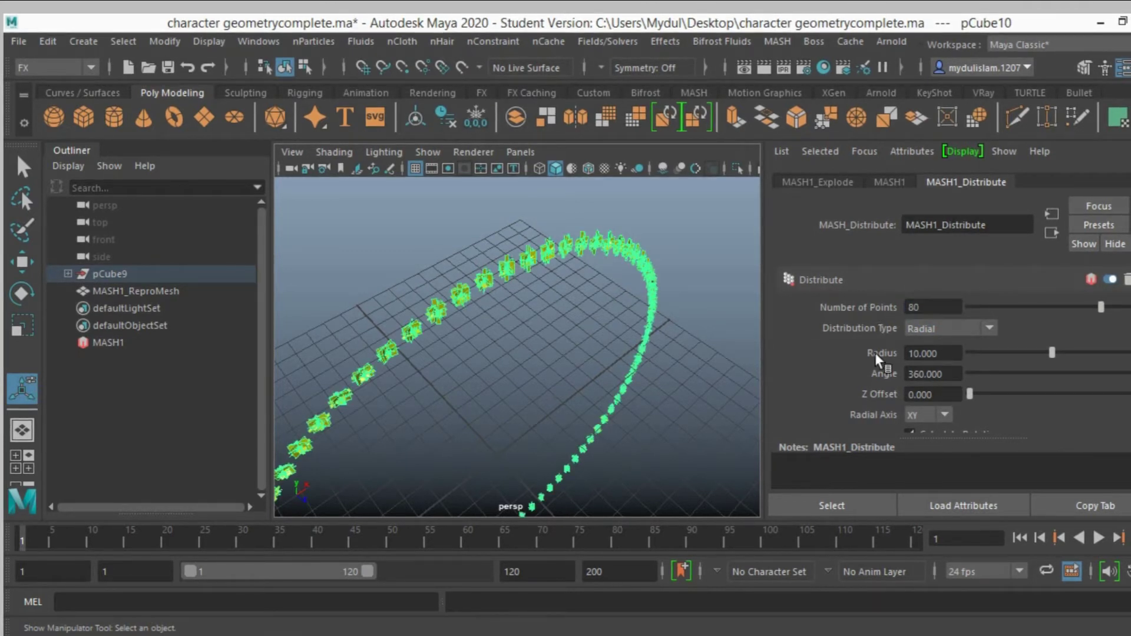
{"action": "double_click", "coordinate": [941, 353]}
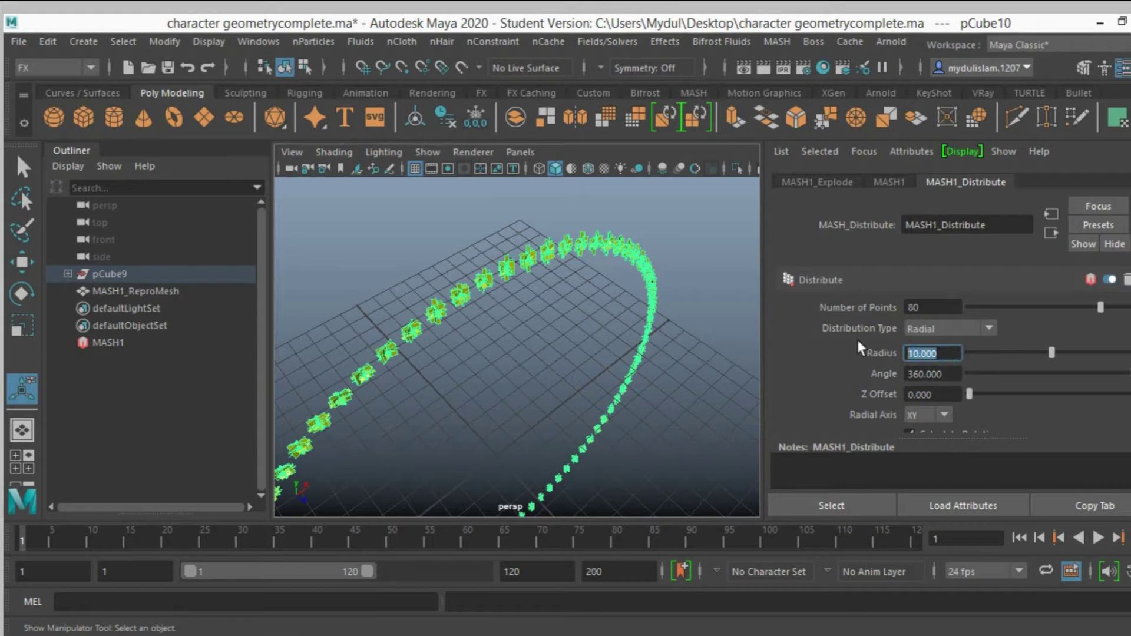
{"action": "type", "text": "4"}
{"action": "key", "text": "Return"}
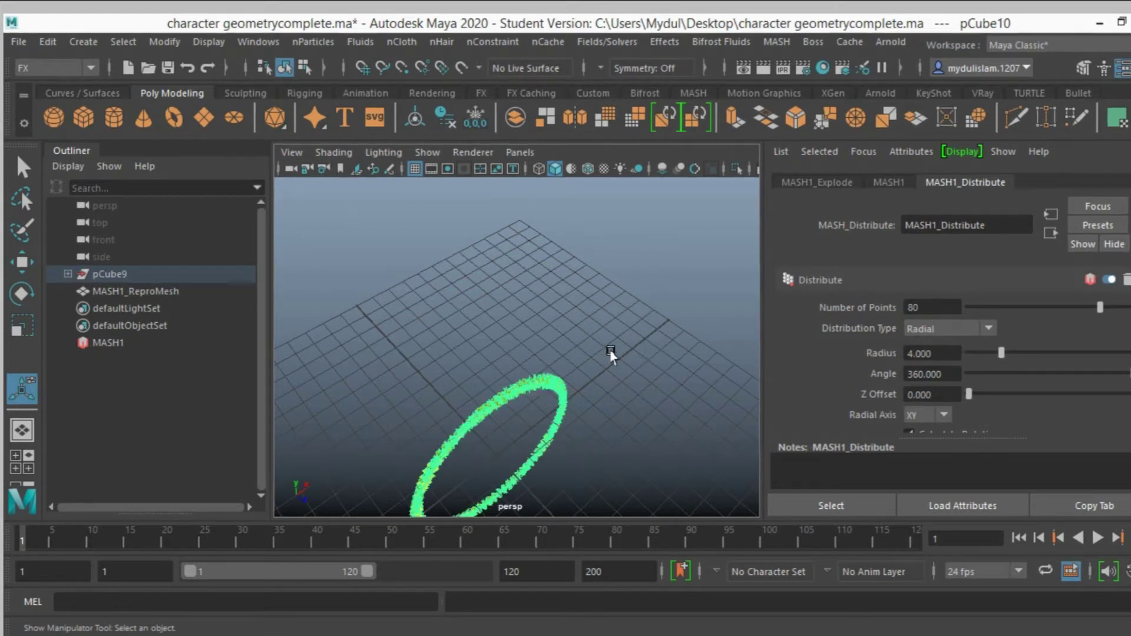
{"action": "middle_click_drag", "start_coordinate": [626, 348], "coordinate": [592, 296], "text": "alt"}
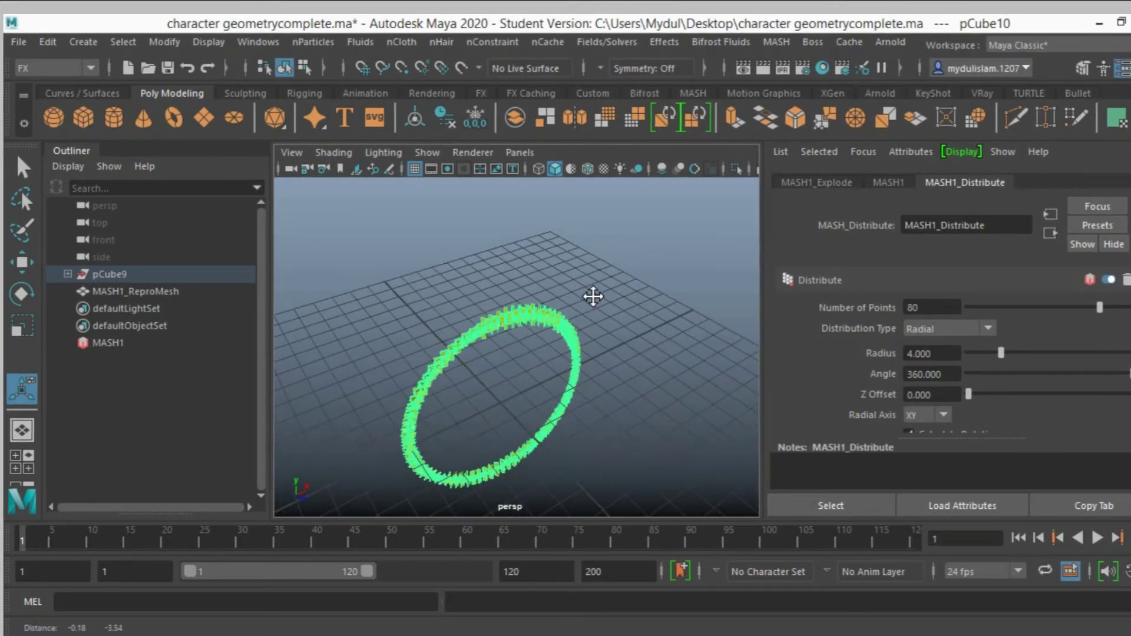
{"action": "left_click", "coordinate": [890, 182]}
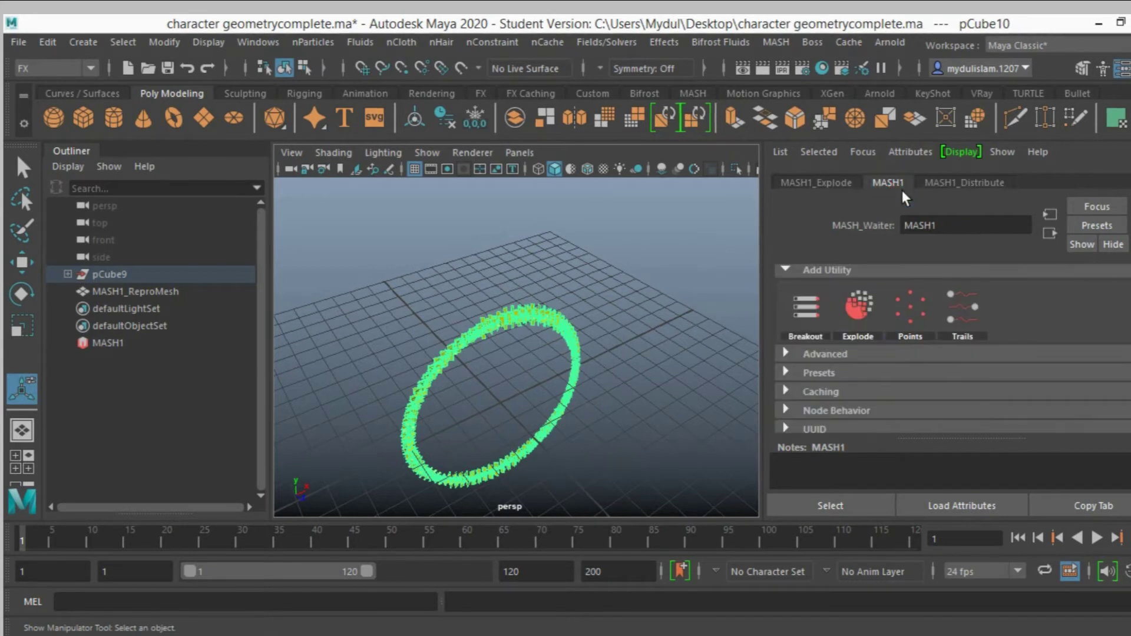
{"action": "scroll", "coordinate": [860, 327], "scroll_direction": "up", "scroll_amount": 3}
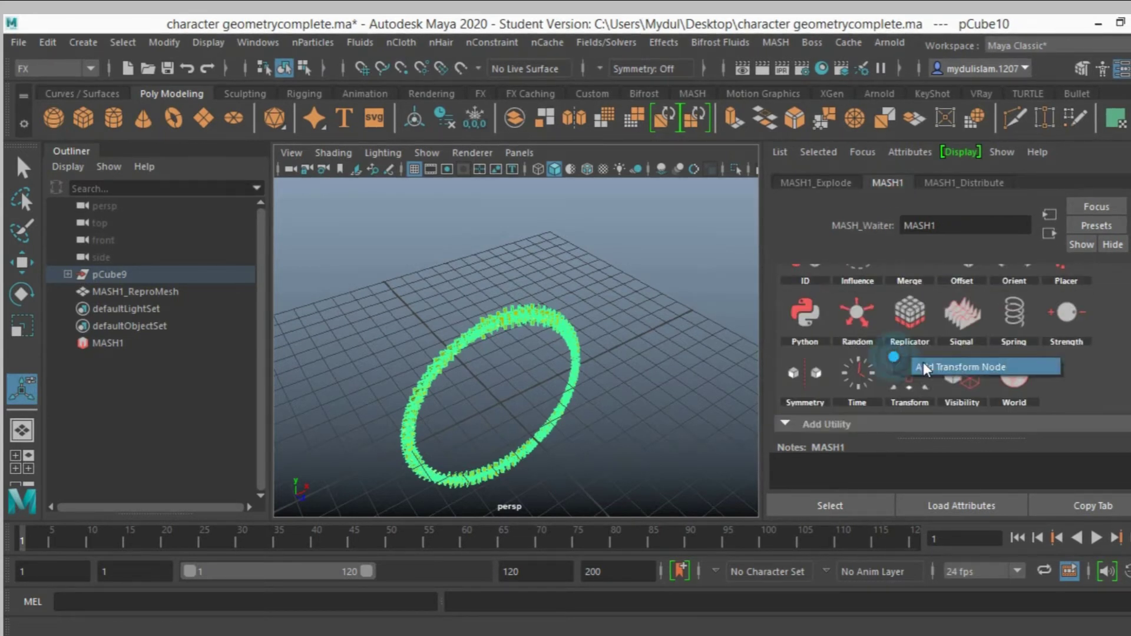
- Add a MASH1_Transform node with Rotation X set to 90 degrees
{"action": "left_click", "coordinate": [923, 365]}
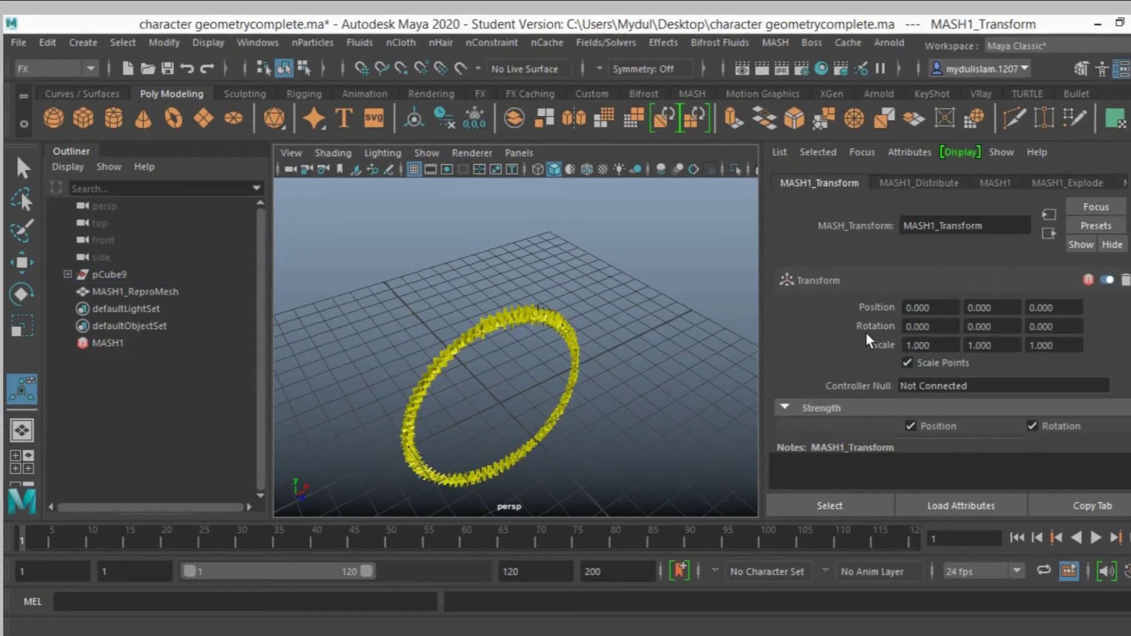
{"action": "left_click", "coordinate": [937, 326]}
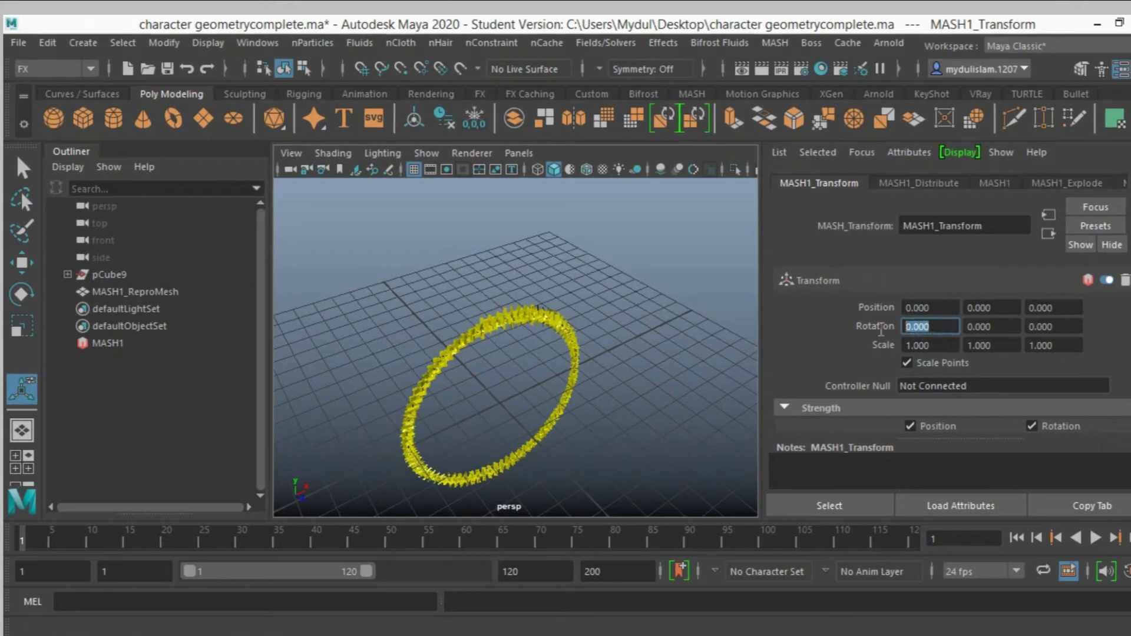
{"action": "type", "text": "90"}
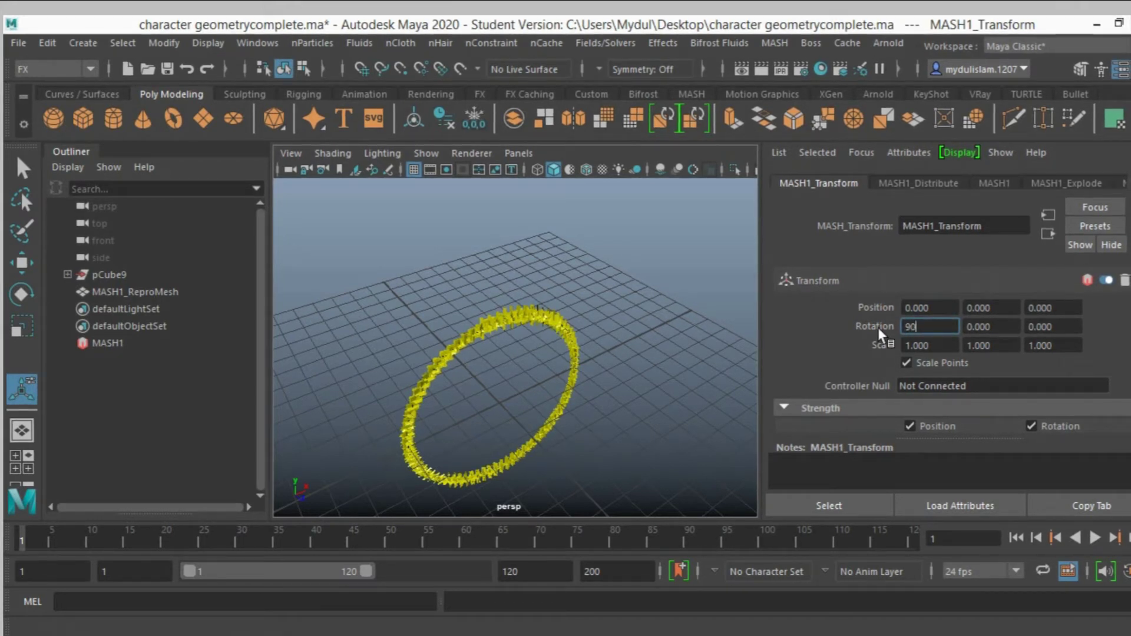
{"action": "key", "text": "Return"}
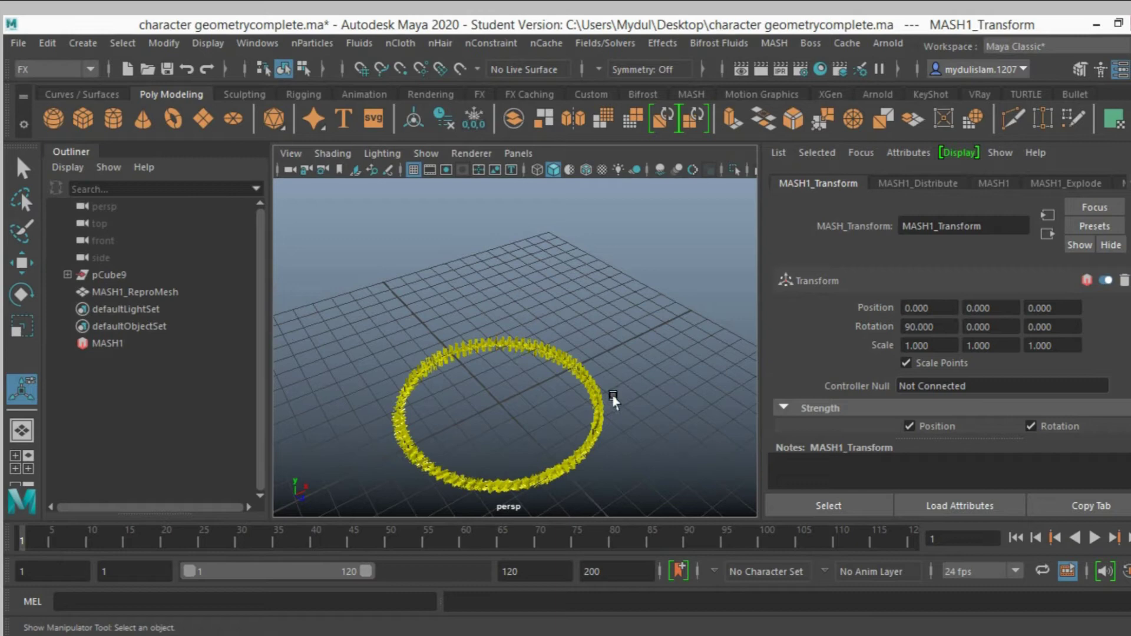
{"action": "left_click_drag", "start_coordinate": [619, 407], "coordinate": [571, 396], "text": "alt"}
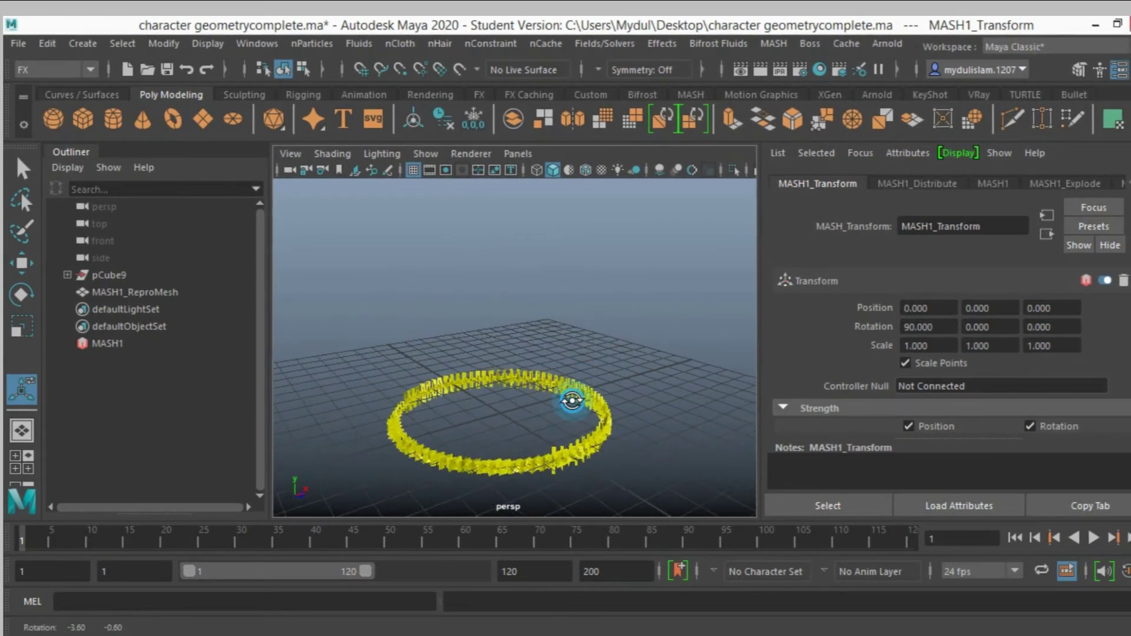
- Add a MASH1_Random node and lower its Strength slider to scatter the pieces
{"action": "left_click", "coordinate": [992, 184]}
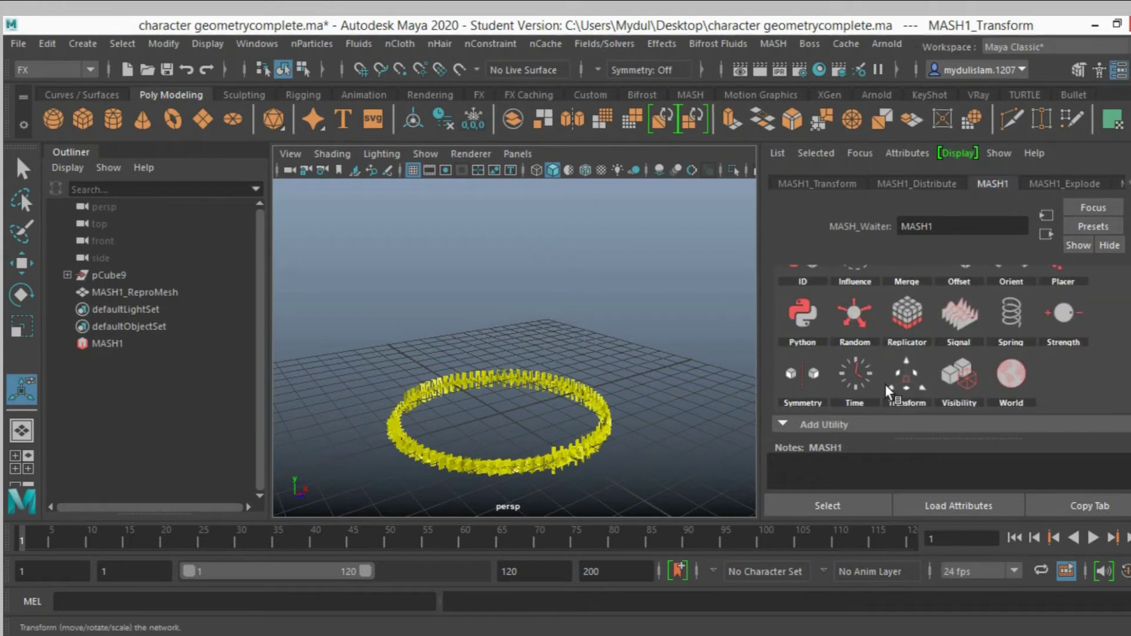
{"action": "left_click", "coordinate": [858, 315]}
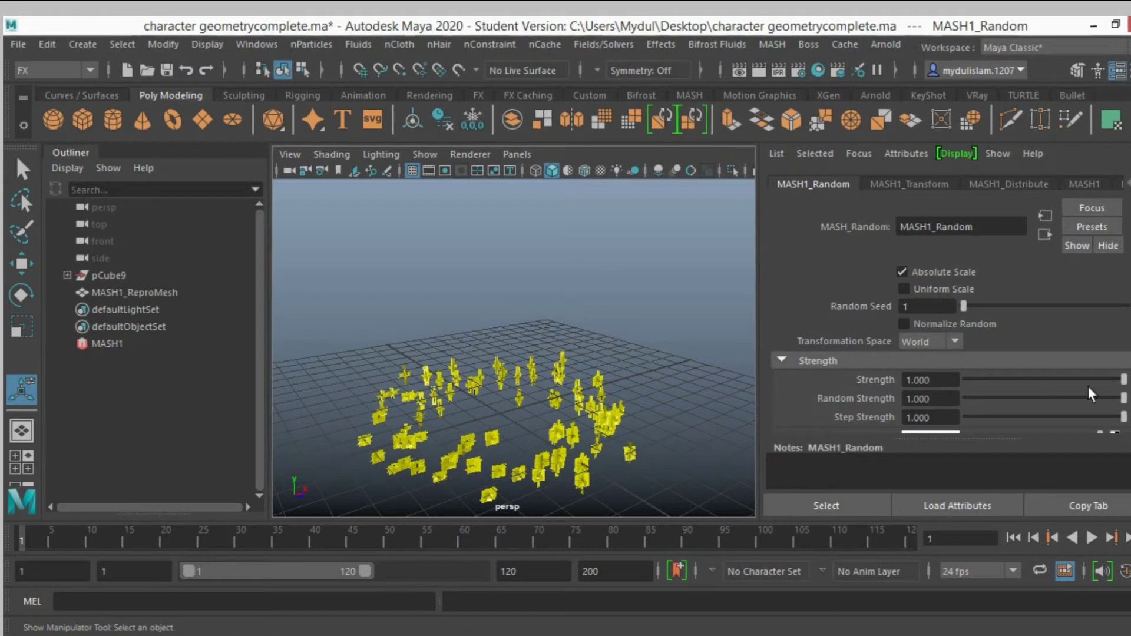
{"action": "left_click_drag", "start_coordinate": [1121, 380], "coordinate": [1116, 431]}
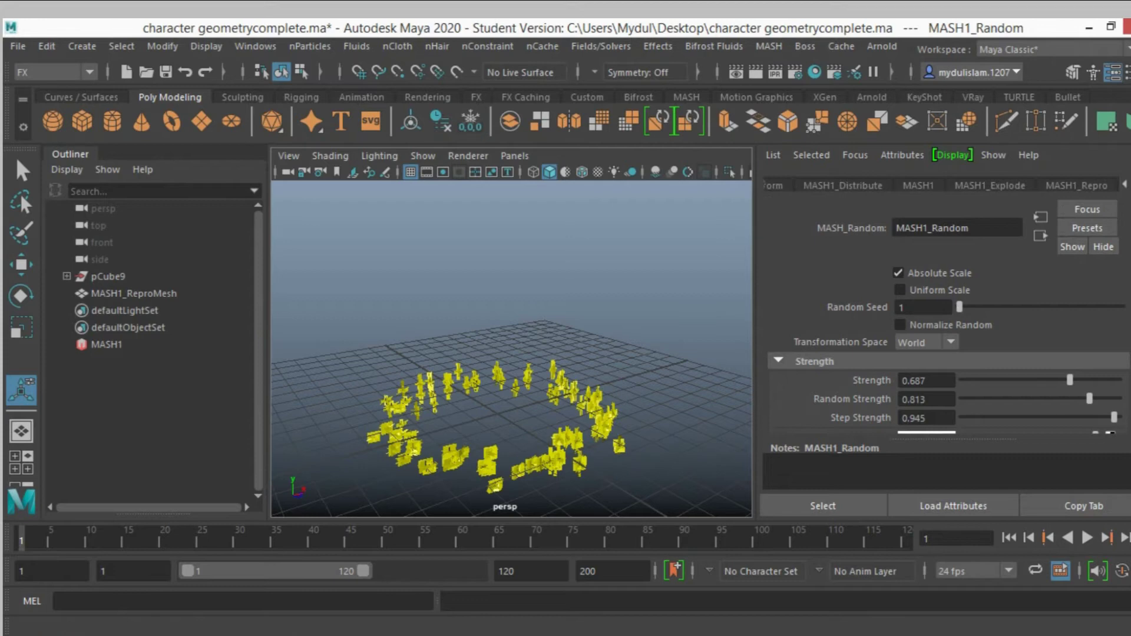
- In MASH1_Explode, set Strength to about 0.956 and Step Strength to 1.000
{"action": "left_click", "coordinate": [1124, 185]}
{"action": "left_click", "coordinate": [981, 185]}
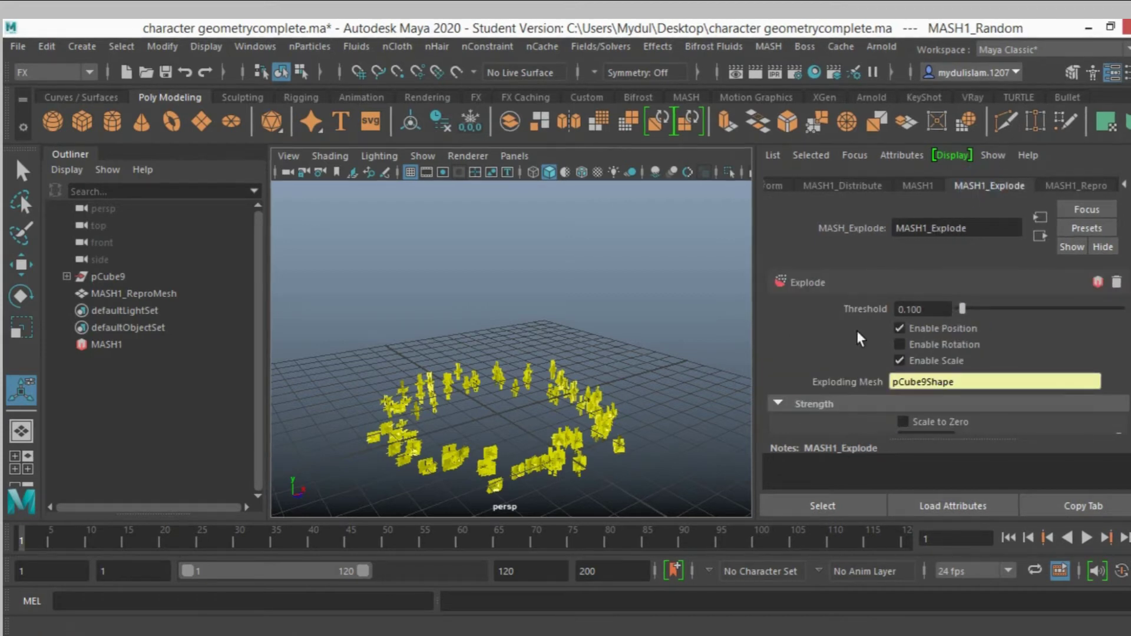
{"action": "scroll", "coordinate": [857, 331], "scroll_direction": "down", "scroll_amount": 3}
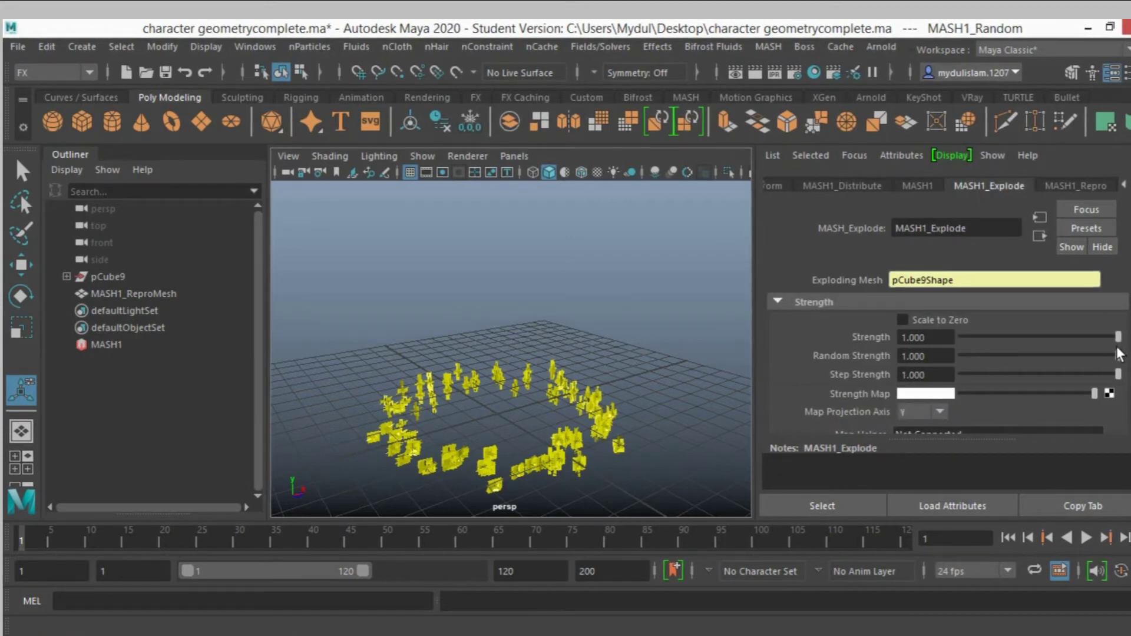
{"action": "left_click_drag", "start_coordinate": [1117, 337], "coordinate": [1075, 359]}
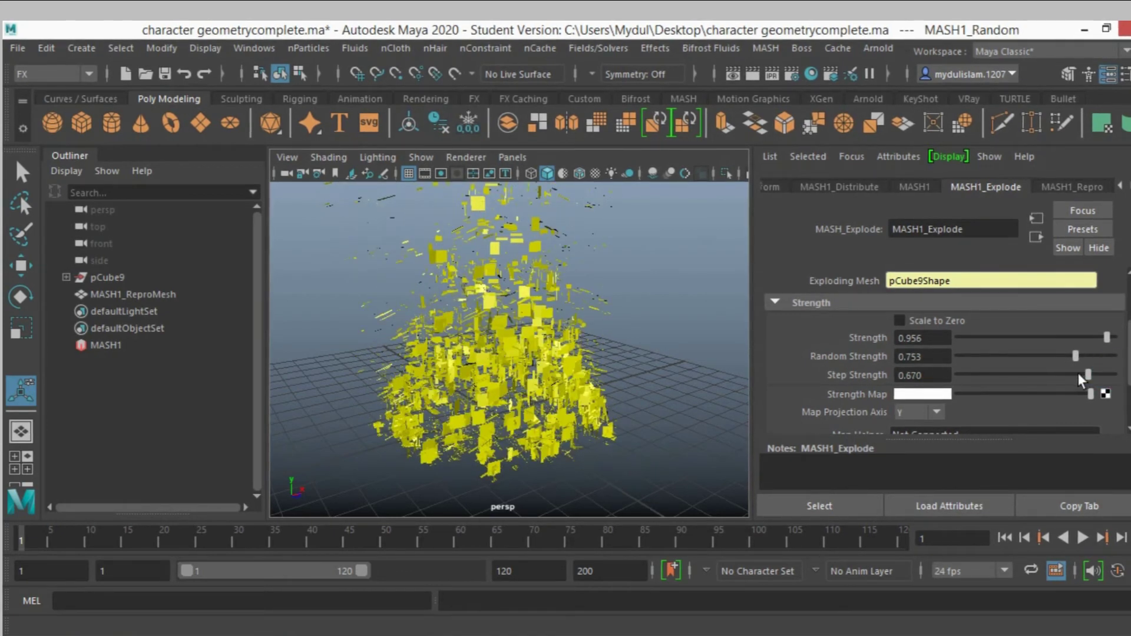
{"action": "left_click_drag", "start_coordinate": [1078, 373], "coordinate": [1126, 381]}
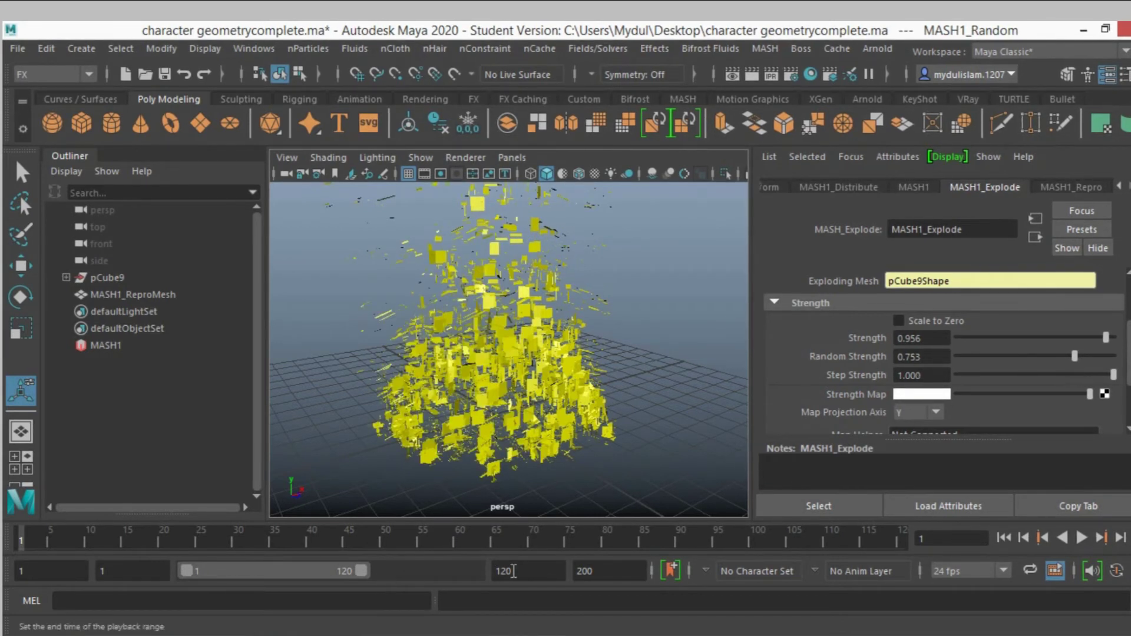
- End the playback range at frame 50, return to frame 1, and set Explode Strength to 1.000
{"action": "double_click", "coordinate": [495, 570]}
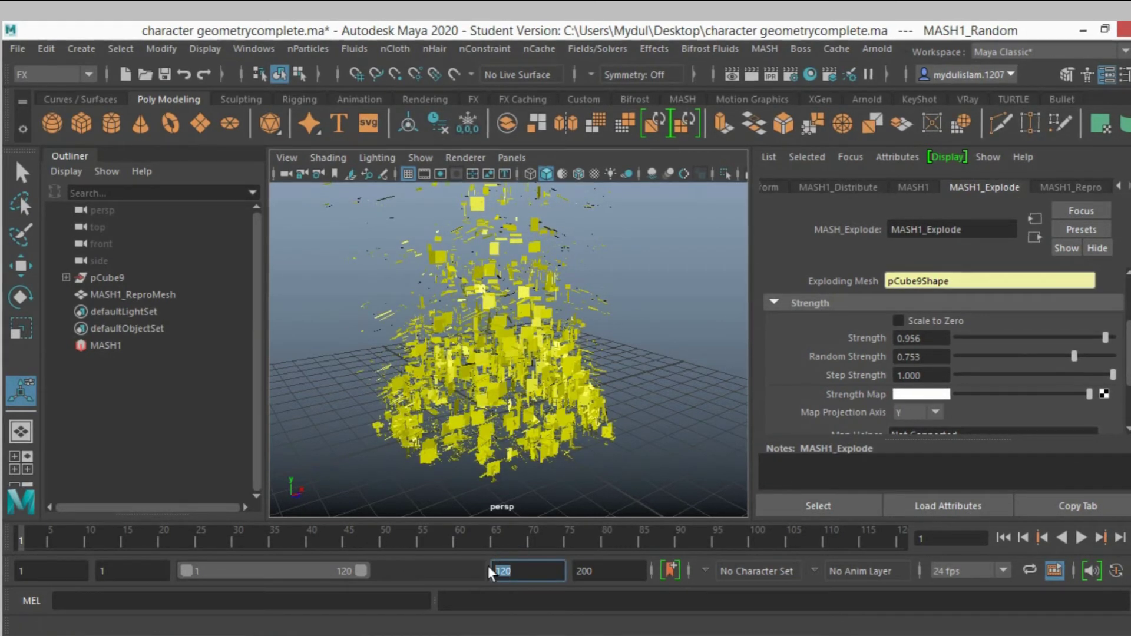
{"action": "type", "text": "50"}
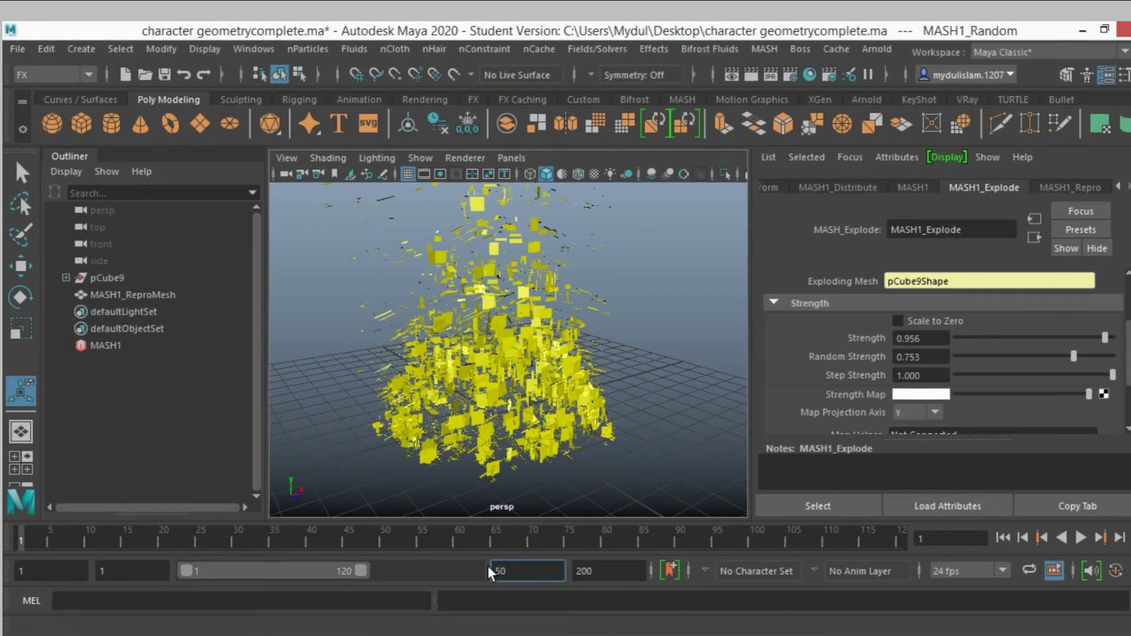
{"action": "key", "text": "Return"}
{"action": "left_click", "coordinate": [996, 537]}
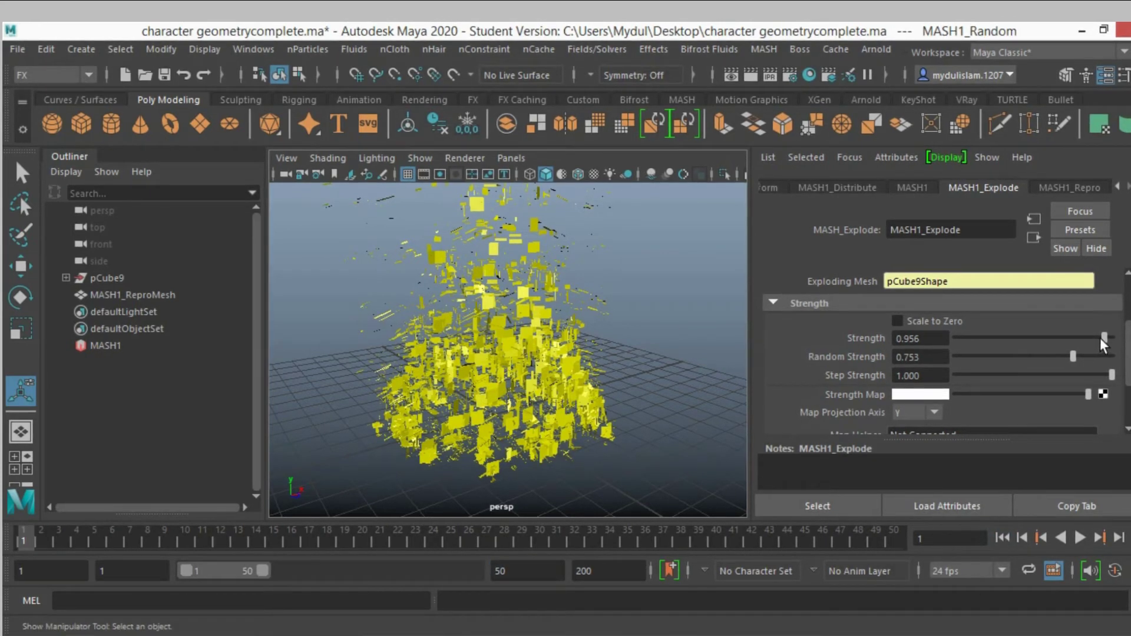
{"action": "left_click_drag", "start_coordinate": [1100, 337], "coordinate": [1116, 338]}
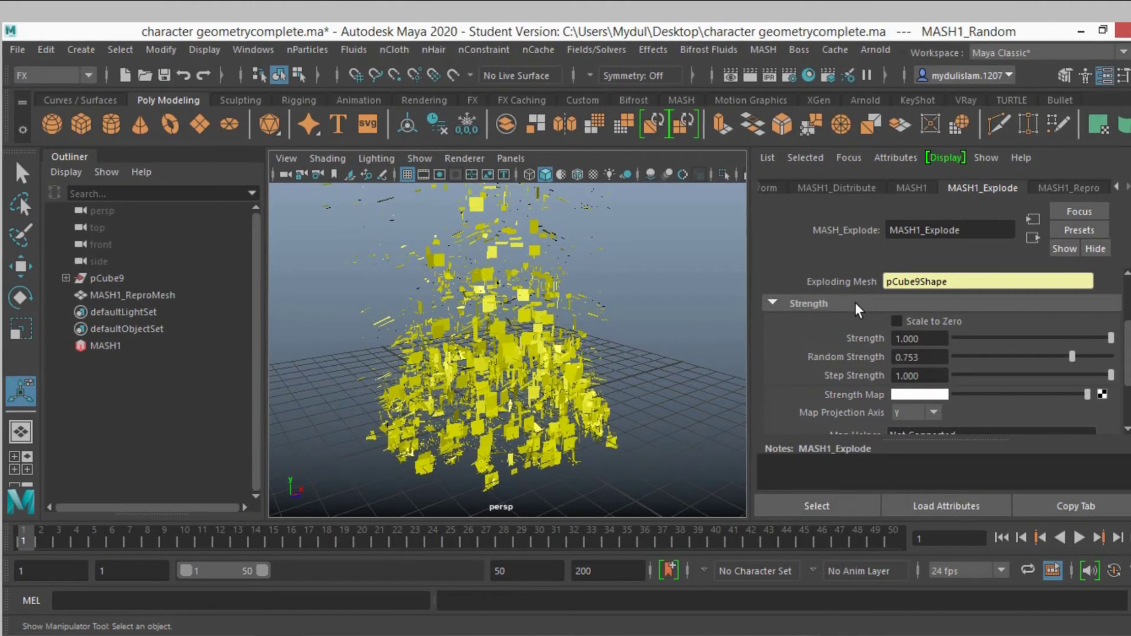
- Set Explode Strength to 0 and key it on frame 1
{"action": "left_click_drag", "start_coordinate": [1104, 341], "coordinate": [926, 341]}
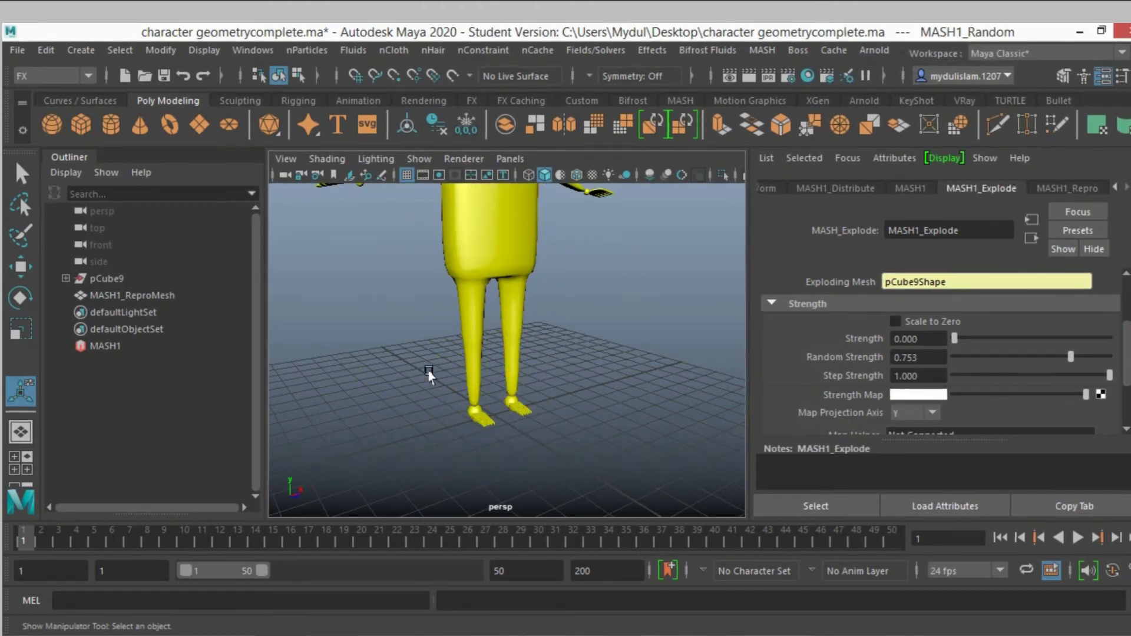
{"action": "right_click", "coordinate": [930, 337]}
{"action": "left_click", "coordinate": [950, 364]}
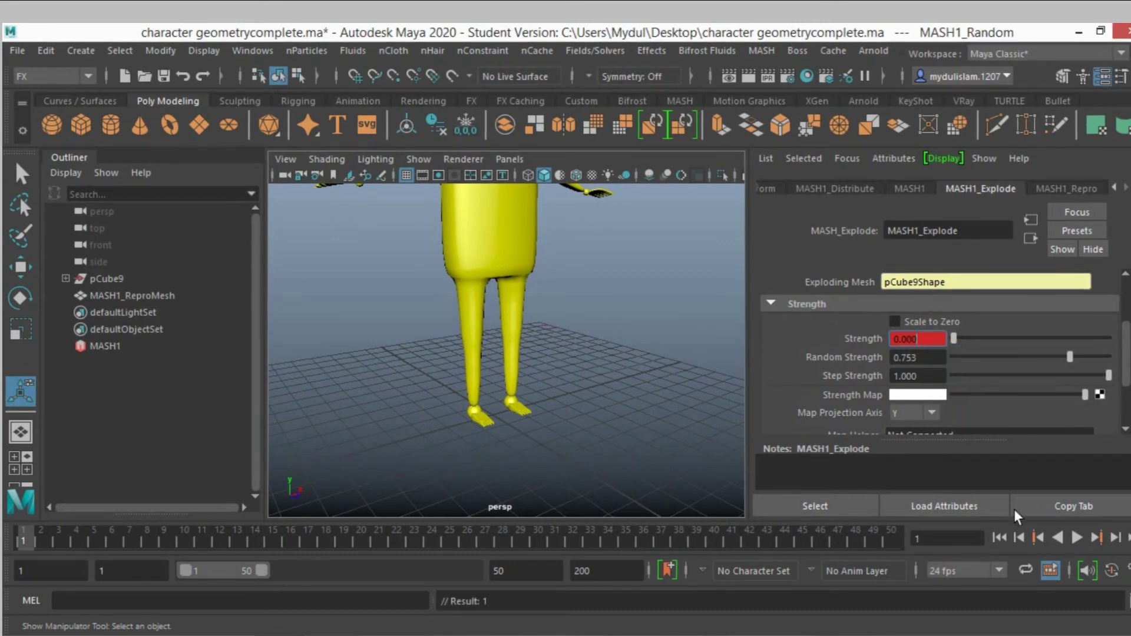
- Key Explode Strength at 1.000 on frame 50 and raise Random Strength to 0.918
{"action": "left_click", "coordinate": [1116, 537]}
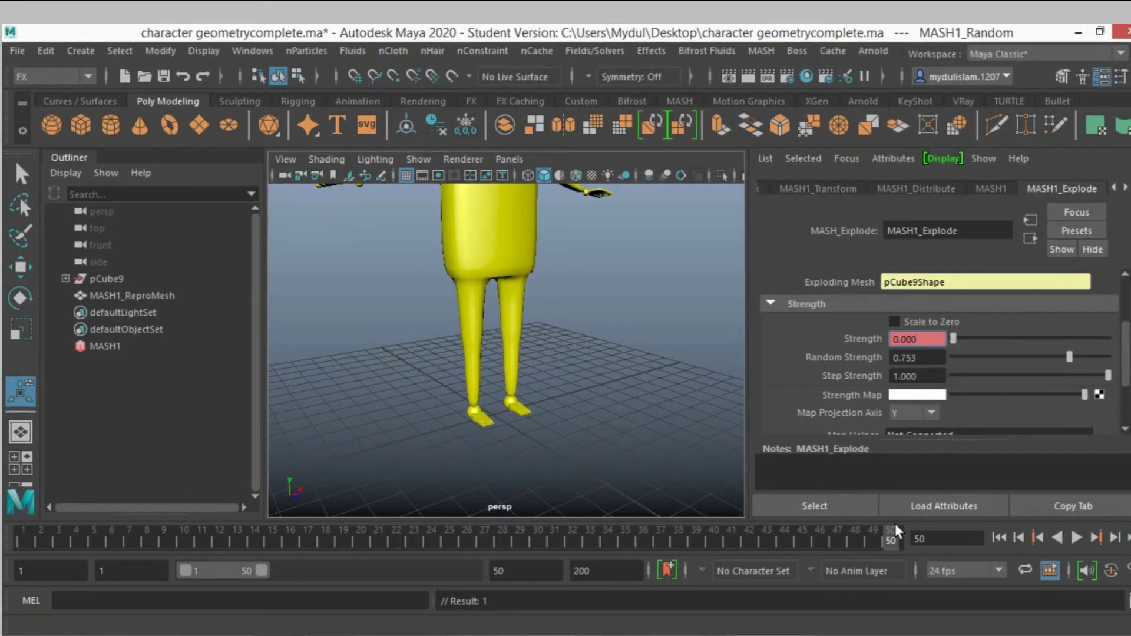
{"action": "left_click", "coordinate": [953, 340]}
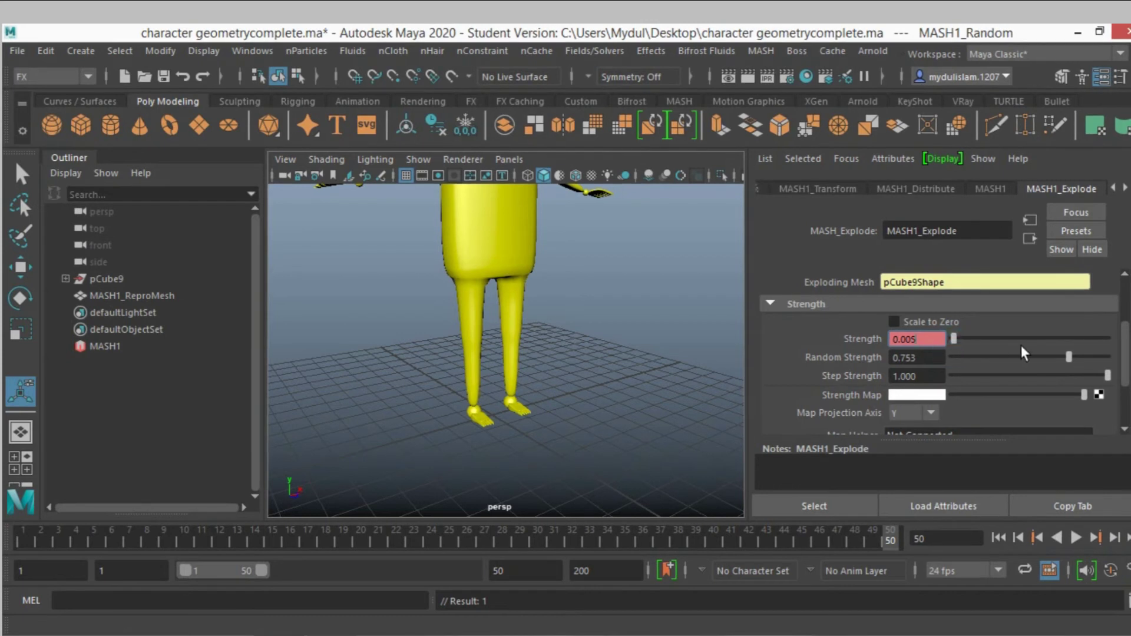
{"action": "left_click_drag", "start_coordinate": [1115, 351], "coordinate": [1119, 351]}
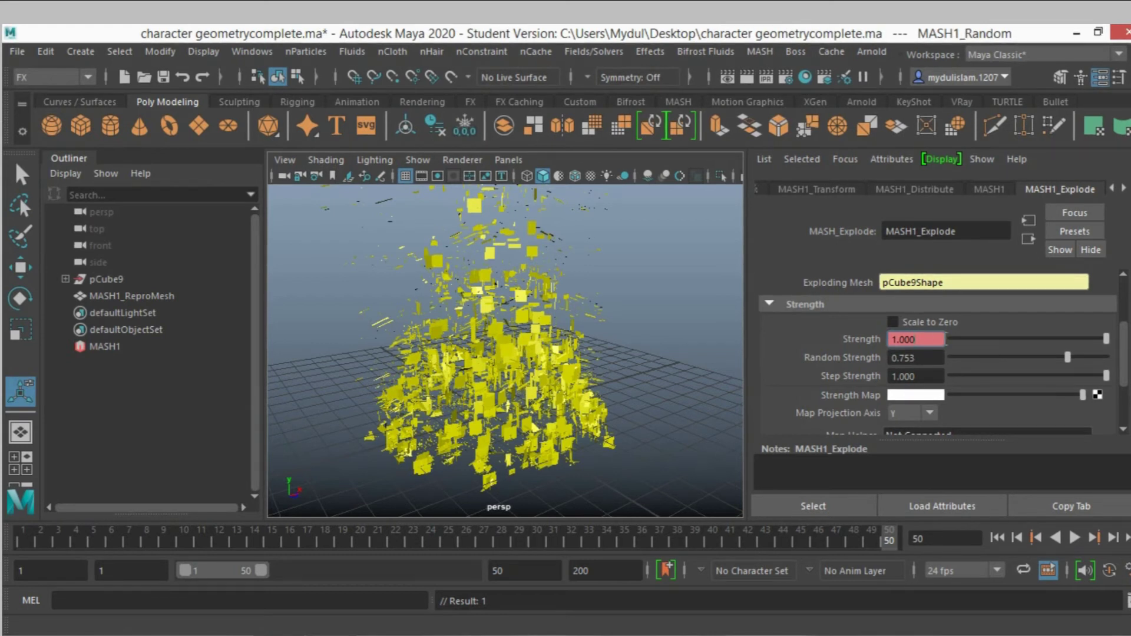
{"action": "right_click", "coordinate": [924, 340]}
{"action": "left_click", "coordinate": [940, 359]}
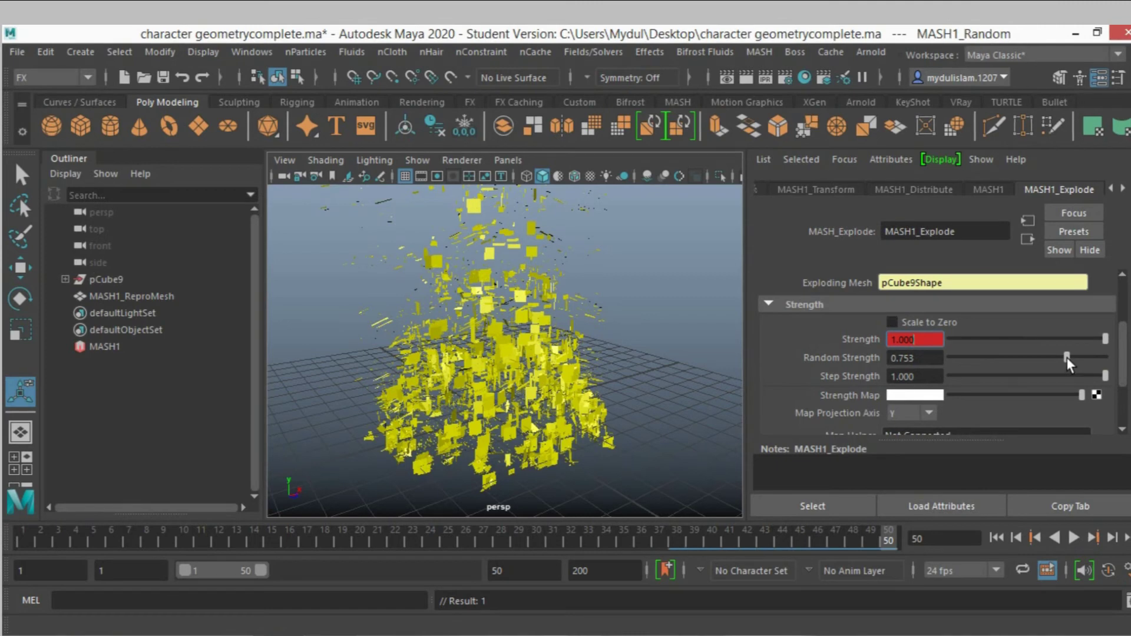
{"action": "mouse_move", "coordinate": [1066, 357]}
{"action": "left_mouse_down"}
{"action": "mouse_move", "coordinate": [1105, 361]}
{"action": "mouse_move", "coordinate": [1088, 359]}
{"action": "left_mouse_up"}
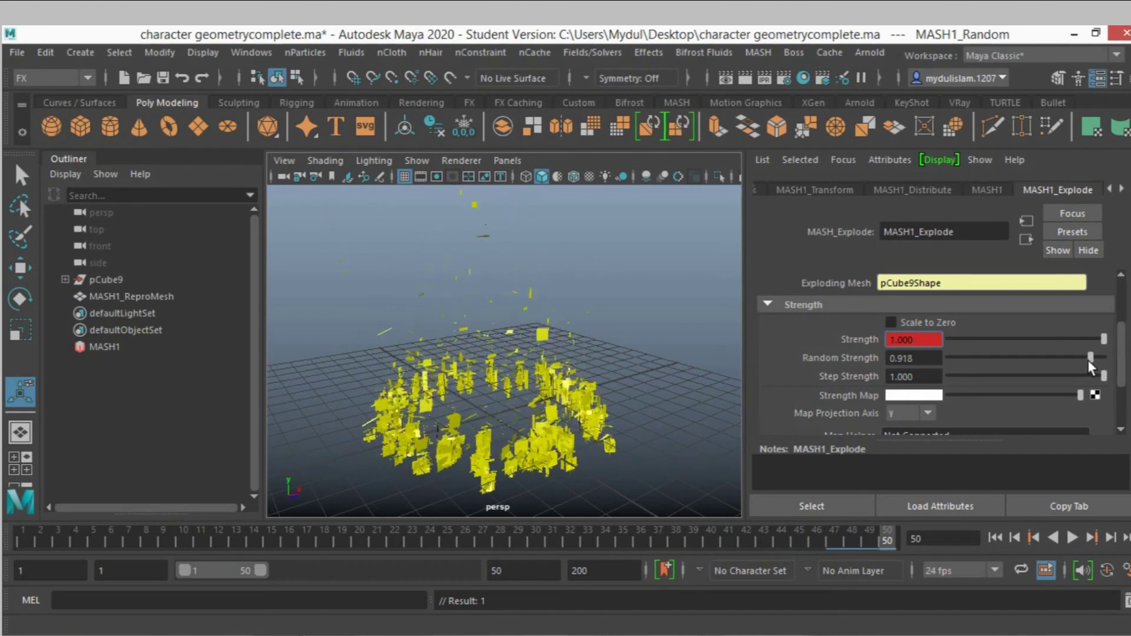
- Play the explosion from frame 1 and stop near frame 11, where Strength reads 0.108
{"action": "left_click", "coordinate": [995, 537]}
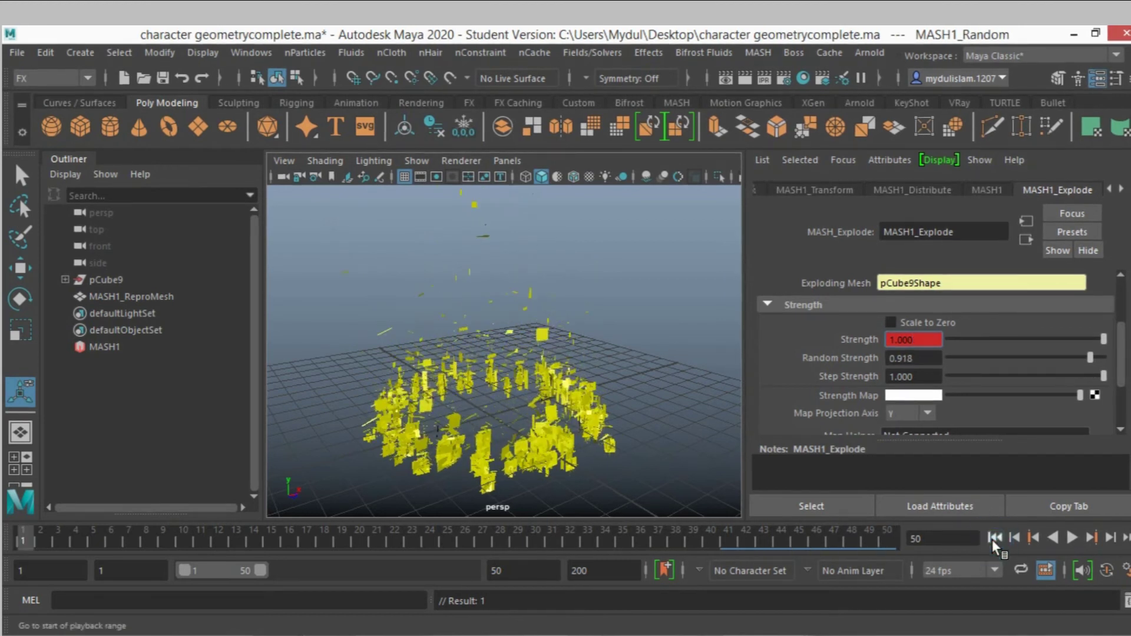
{"action": "left_click", "coordinate": [1066, 538]}
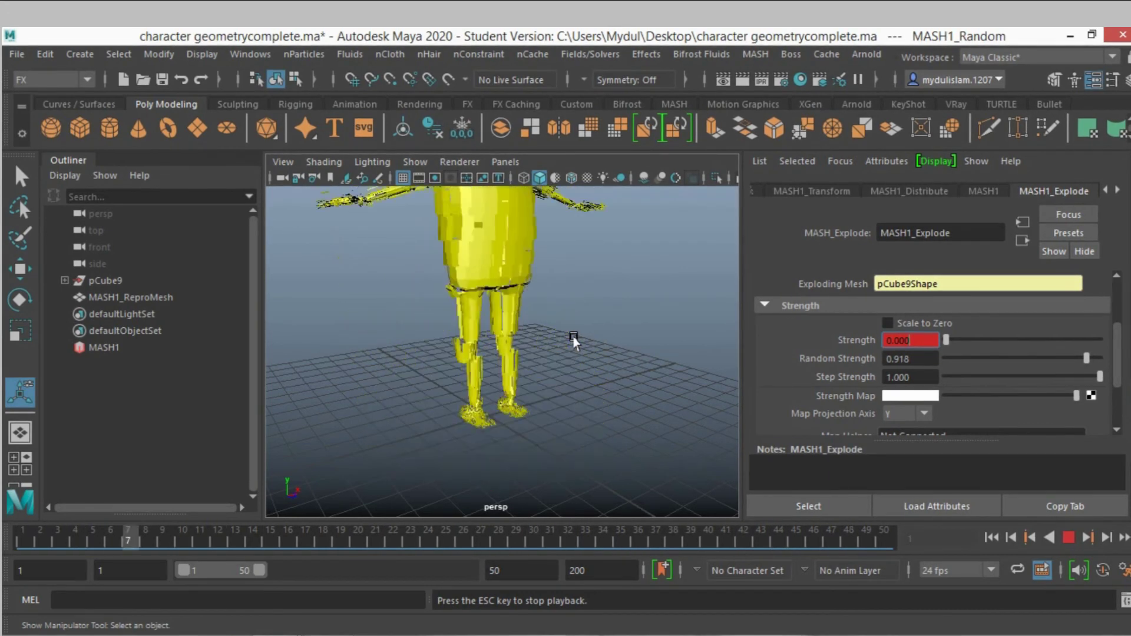
{"action": "left_click", "coordinate": [1066, 536]}
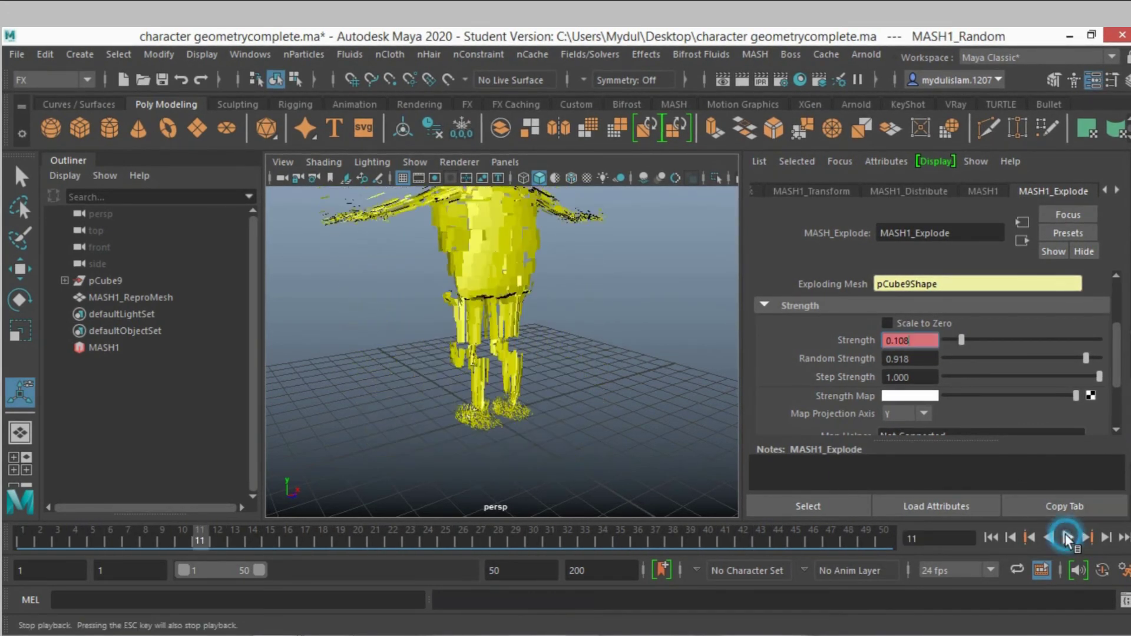
- Break the existing Strength animation and key Strength at 1.000 on frame 1
{"action": "right_click", "coordinate": [920, 344]}
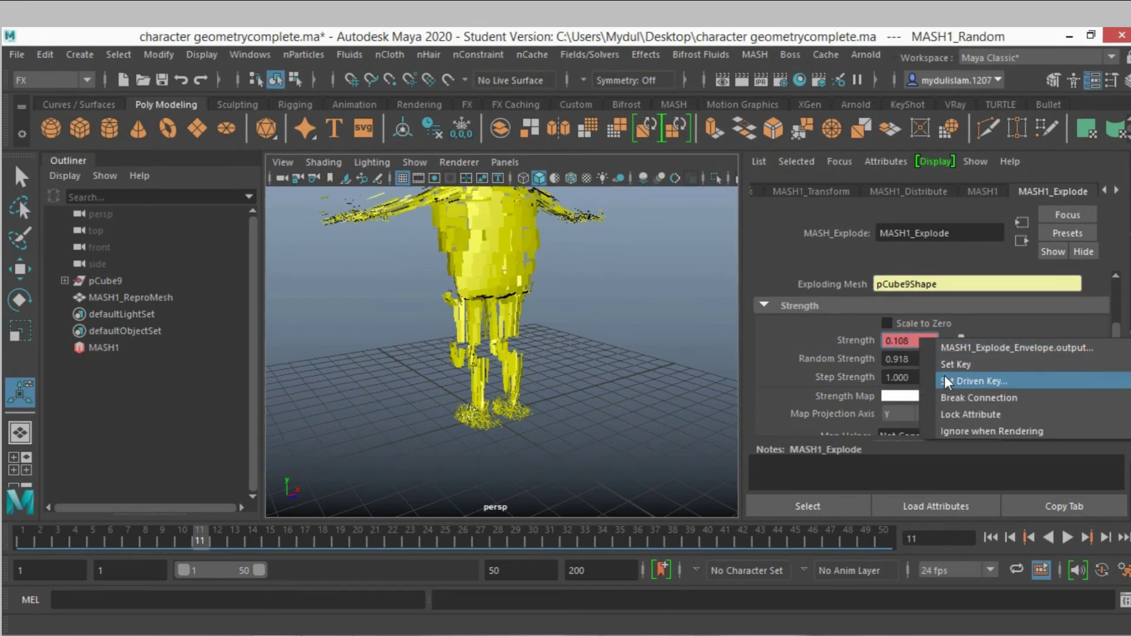
{"action": "left_click", "coordinate": [960, 398]}
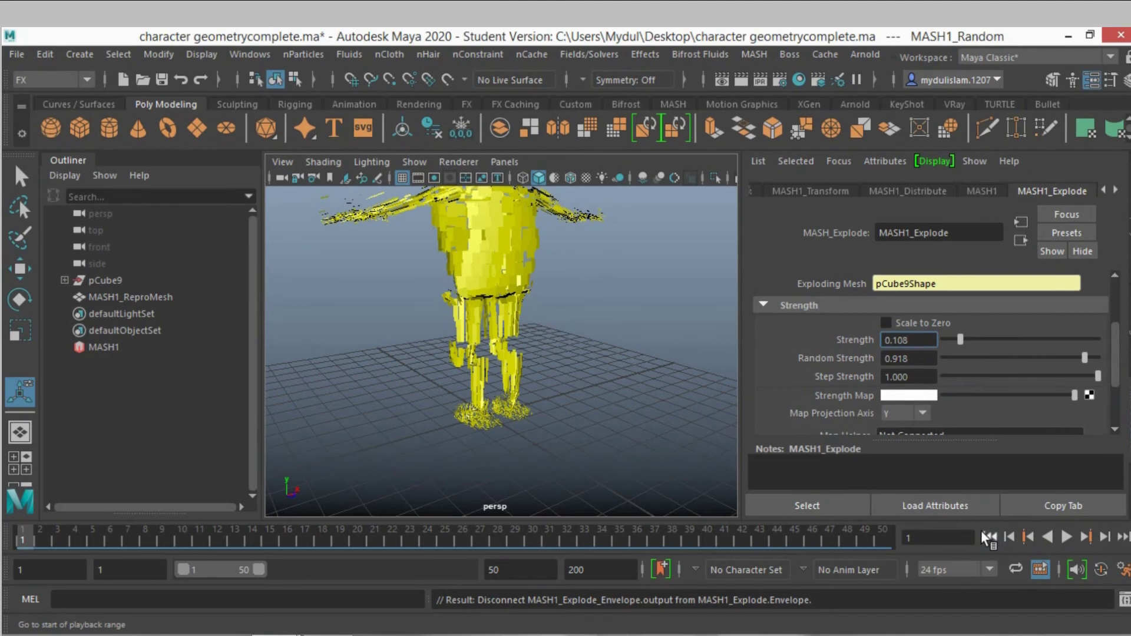
{"action": "left_click_drag", "start_coordinate": [958, 340], "coordinate": [1113, 375]}
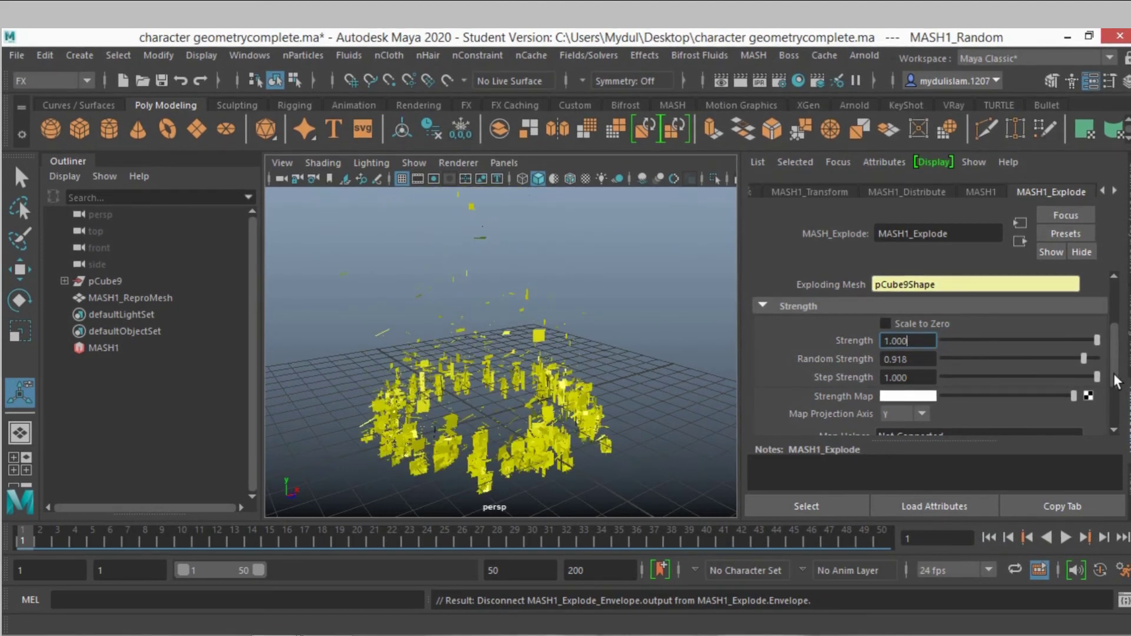
{"action": "right_click", "coordinate": [912, 339]}
{"action": "left_click", "coordinate": [936, 368]}
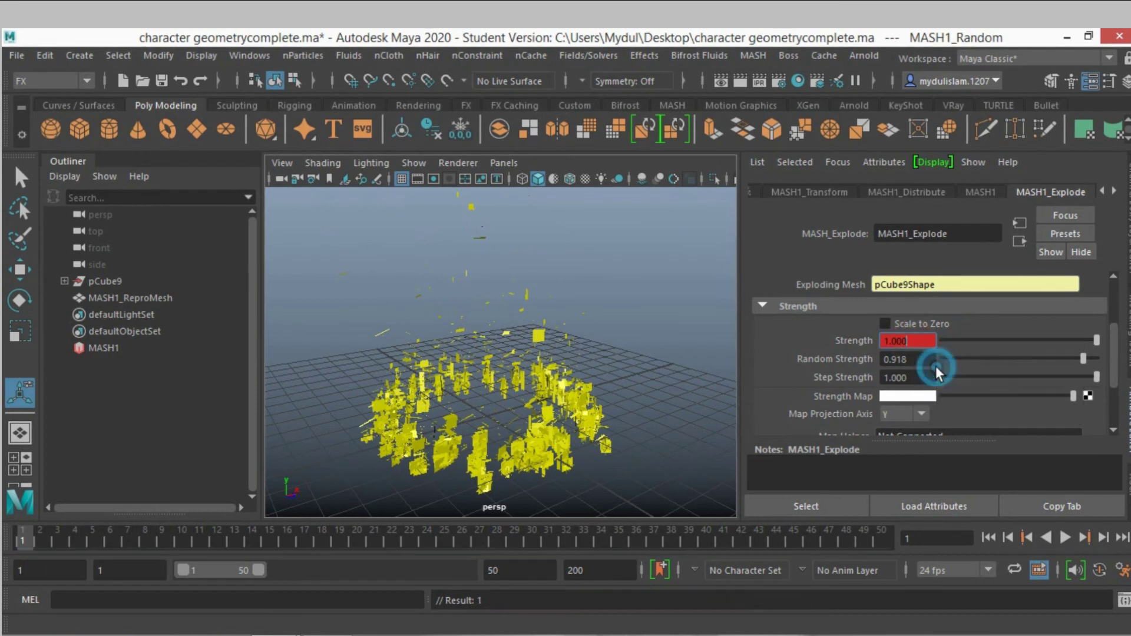
- Key Strength at 0 on frame 50 so the character is fully reassembled
{"action": "left_click", "coordinate": [1121, 537]}
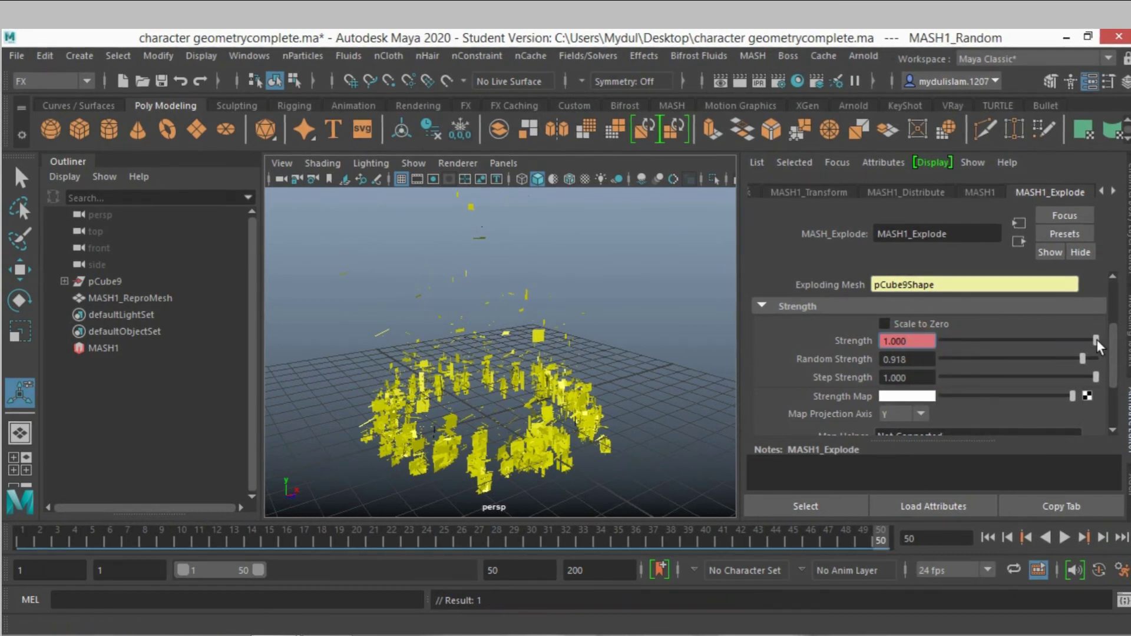
{"action": "left_click_drag", "start_coordinate": [1096, 339], "coordinate": [863, 351]}
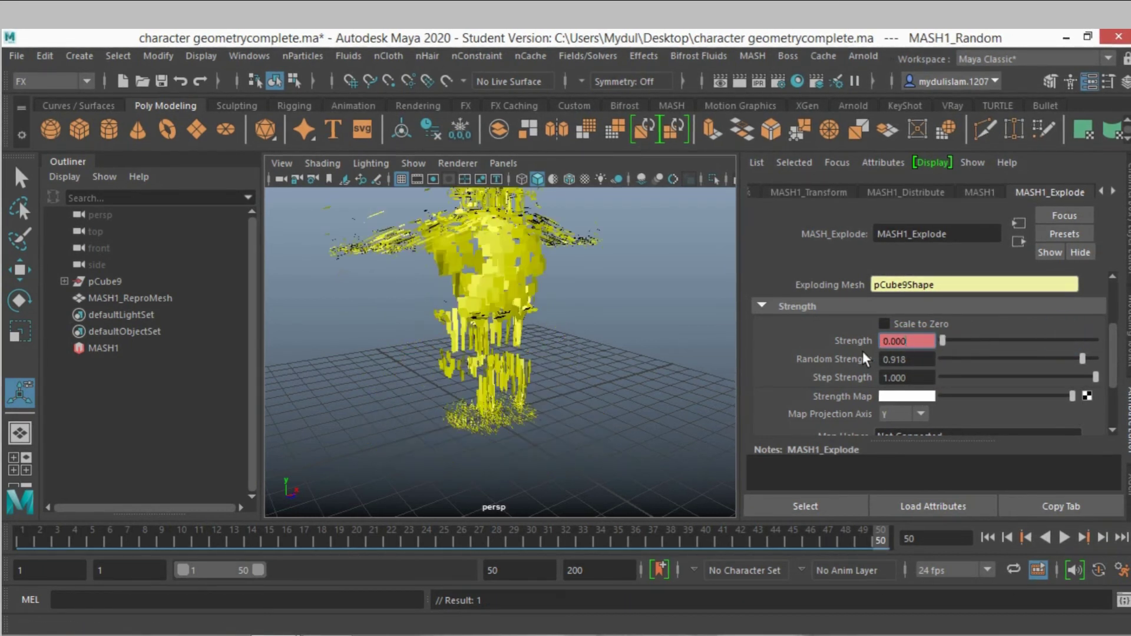
{"action": "right_click", "coordinate": [930, 341]}
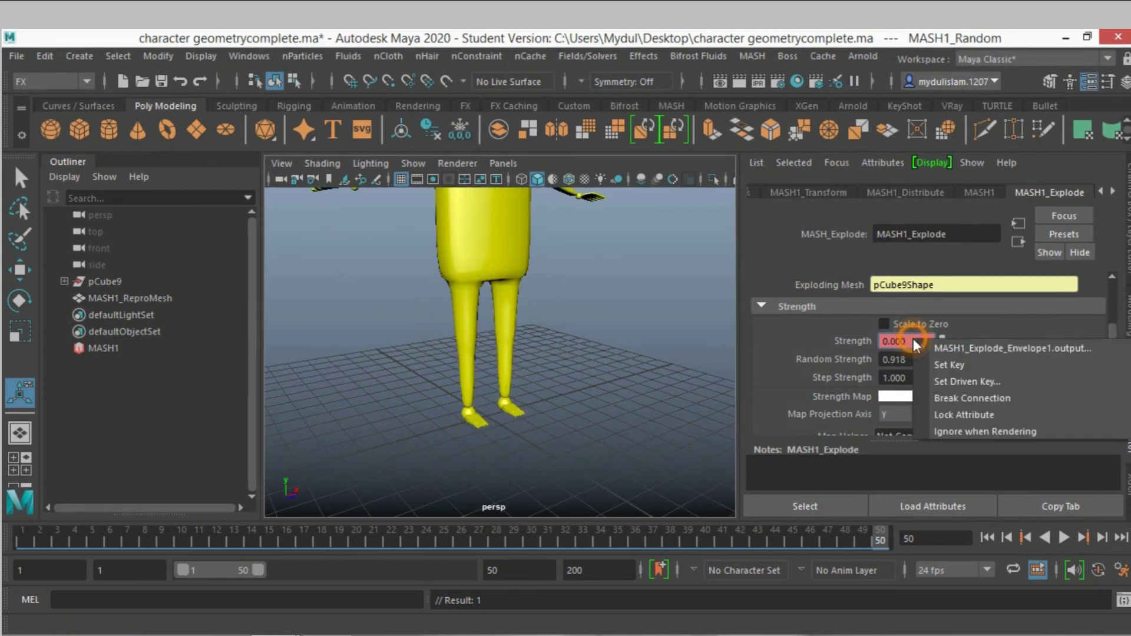
{"action": "left_click", "coordinate": [932, 364]}
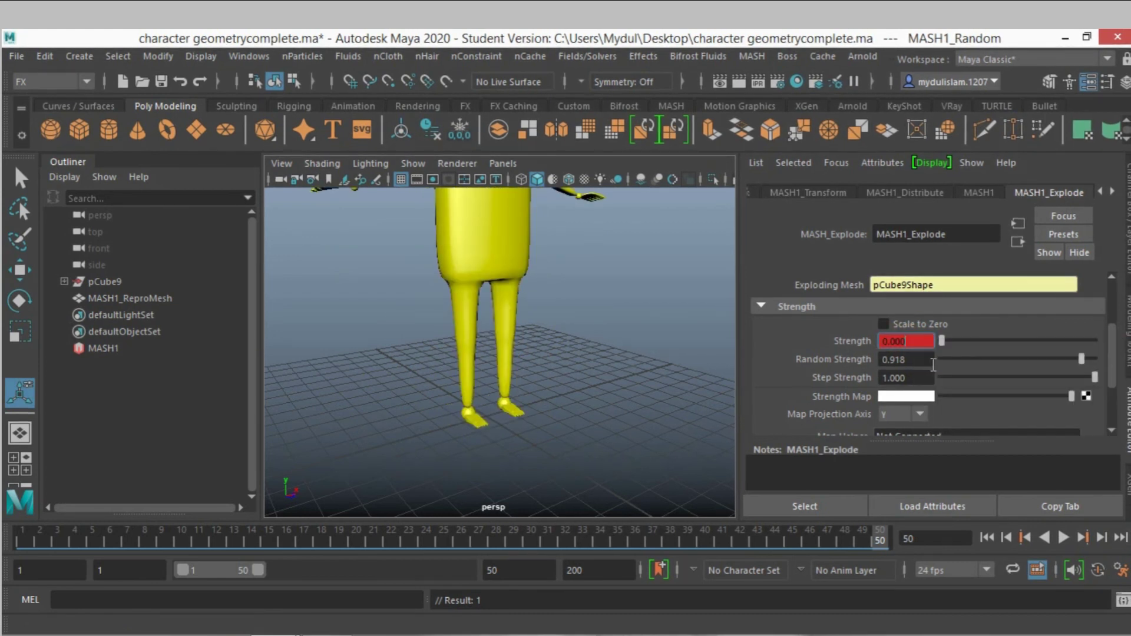
- Play the reversed animation from frame 1, with scattered pieces converging into the character
{"action": "left_click", "coordinate": [992, 549]}
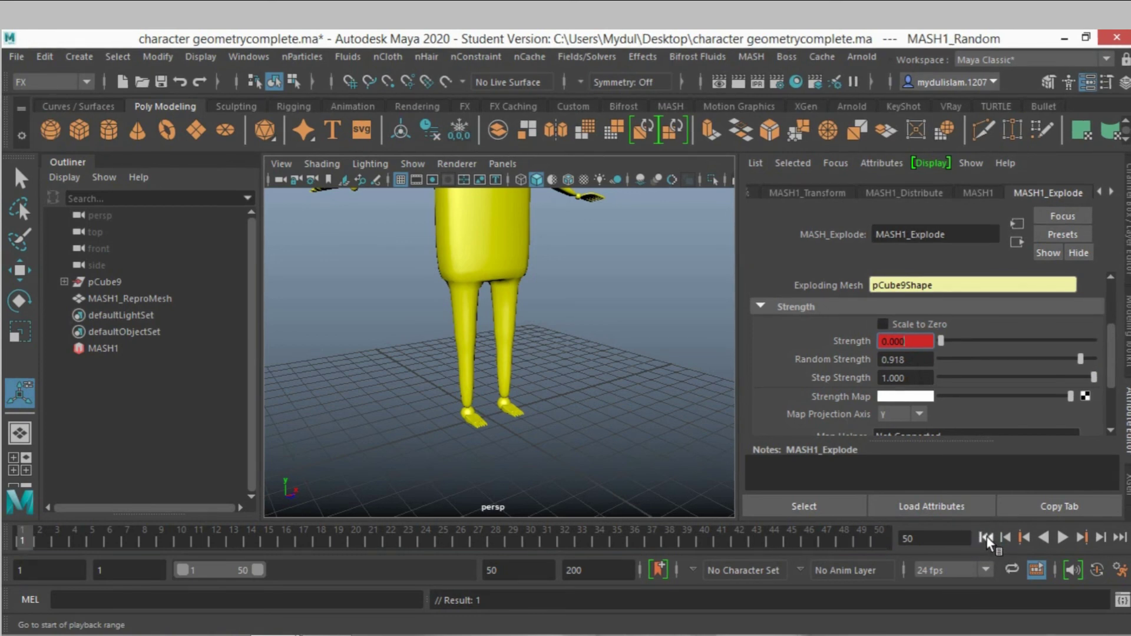
{"action": "left_click", "coordinate": [1058, 538]}
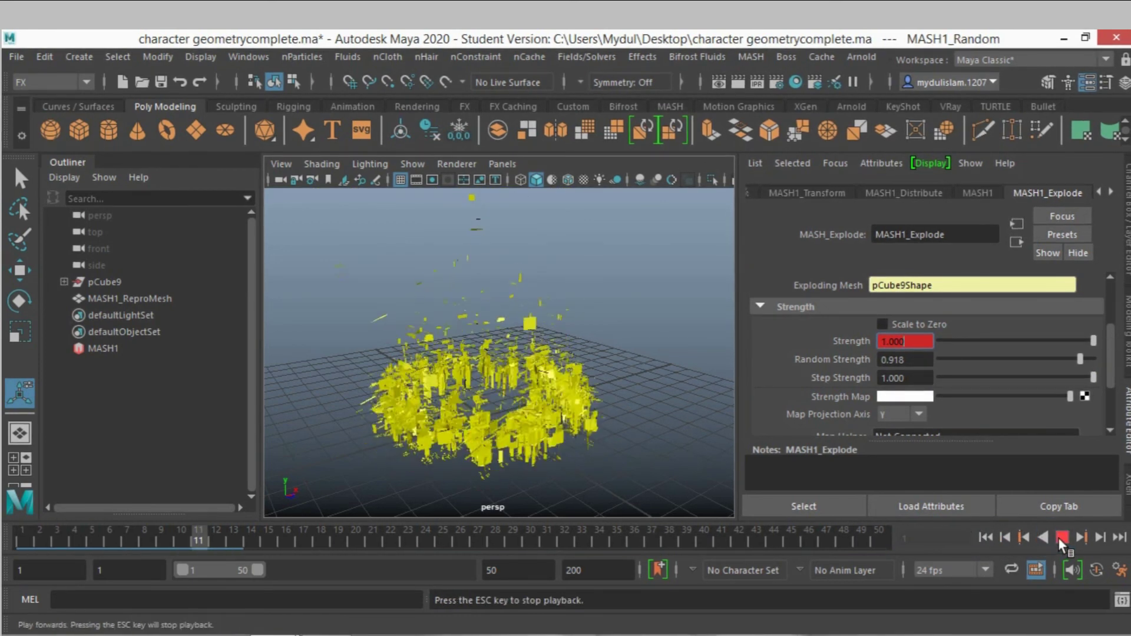